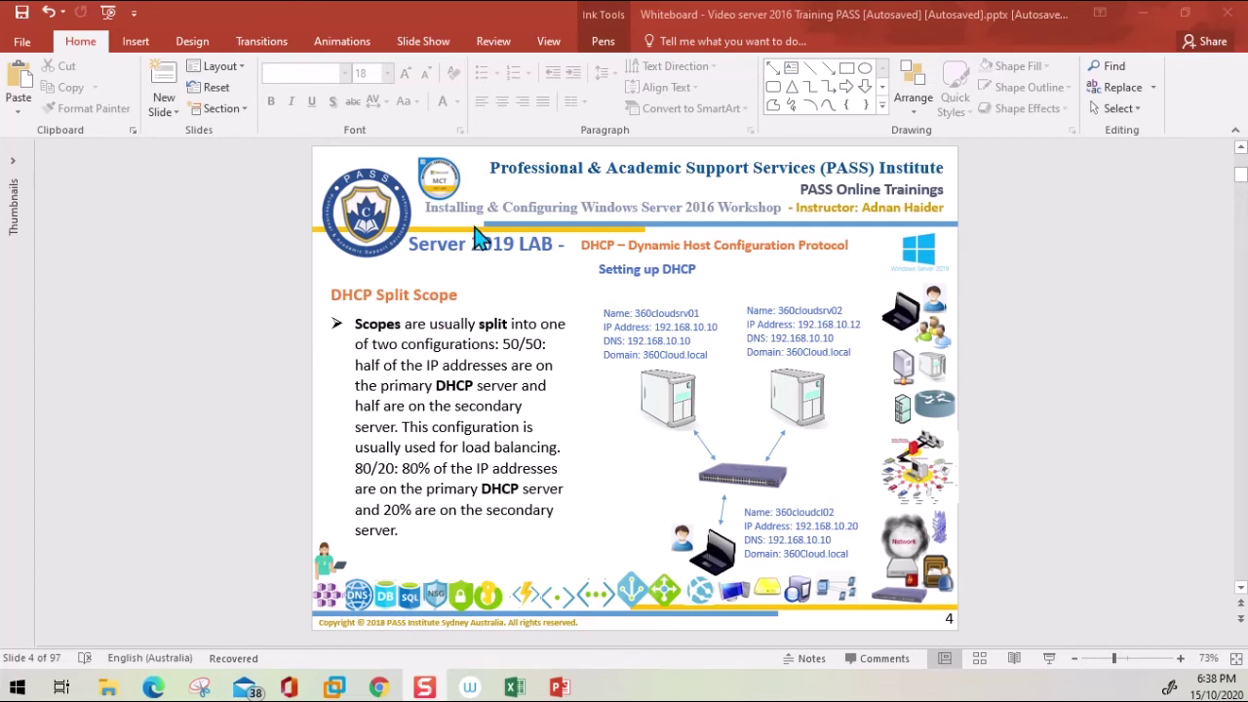
- Handwrite 'DHCP' in ink beside both server images on the slide, then minimise PowerPoint
{"action": "left_click", "coordinate": [603, 42]}
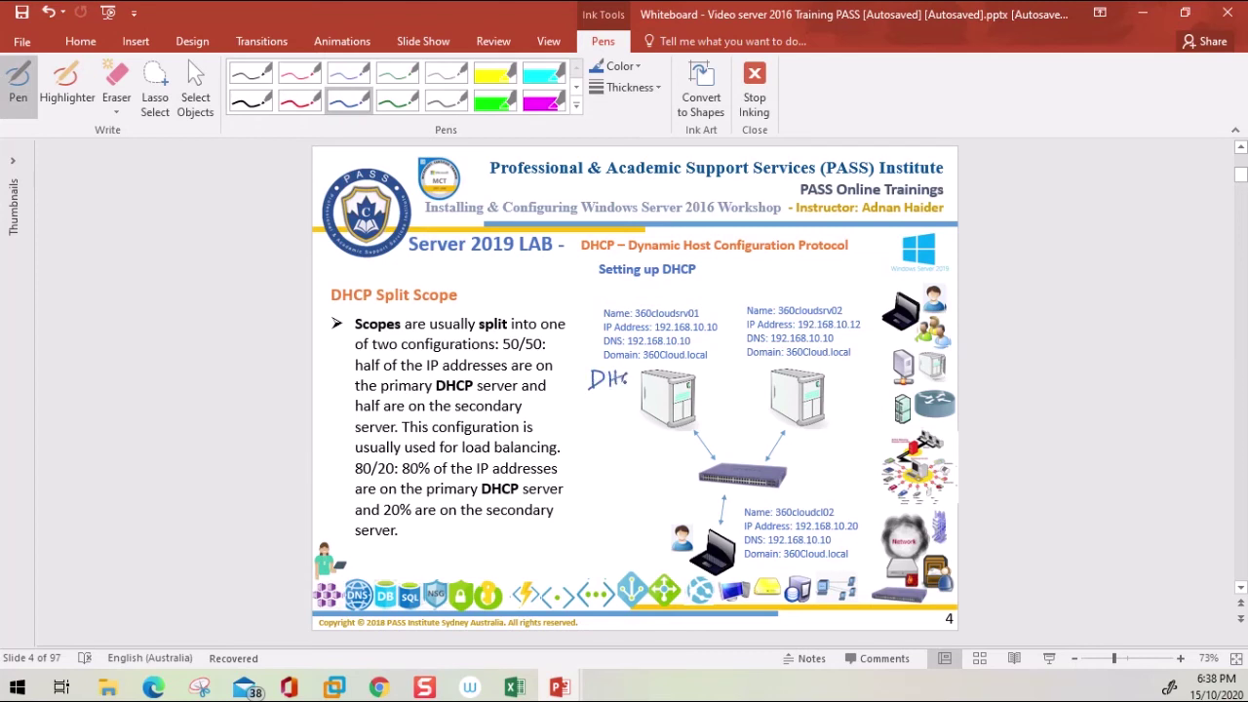
{"action": "left_click_drag", "start_coordinate": [636, 372], "coordinate": [635, 381]}
{"action": "left_click_drag", "start_coordinate": [836, 371], "coordinate": [837, 385]}
{"action": "left_click", "coordinate": [1141, 13]}
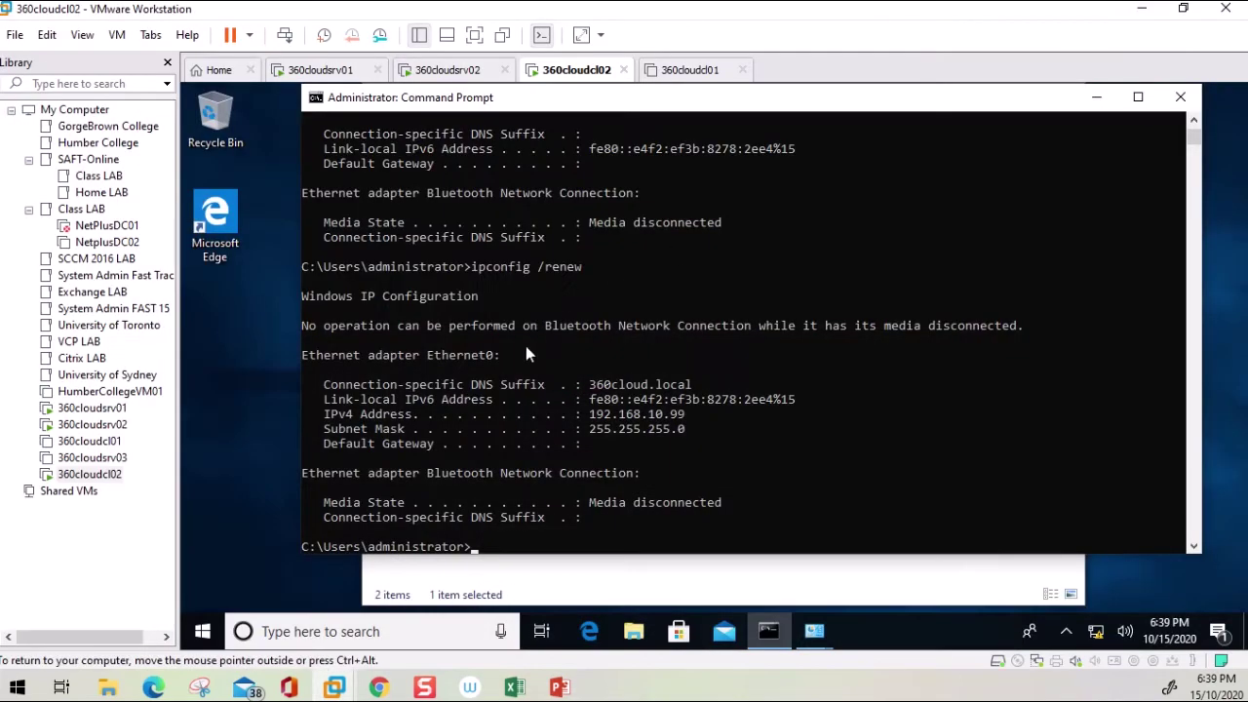
- On 360cloudsrv02, start Add Roles and Features and keep the defaults through server selection
{"action": "left_click", "coordinate": [325, 71]}
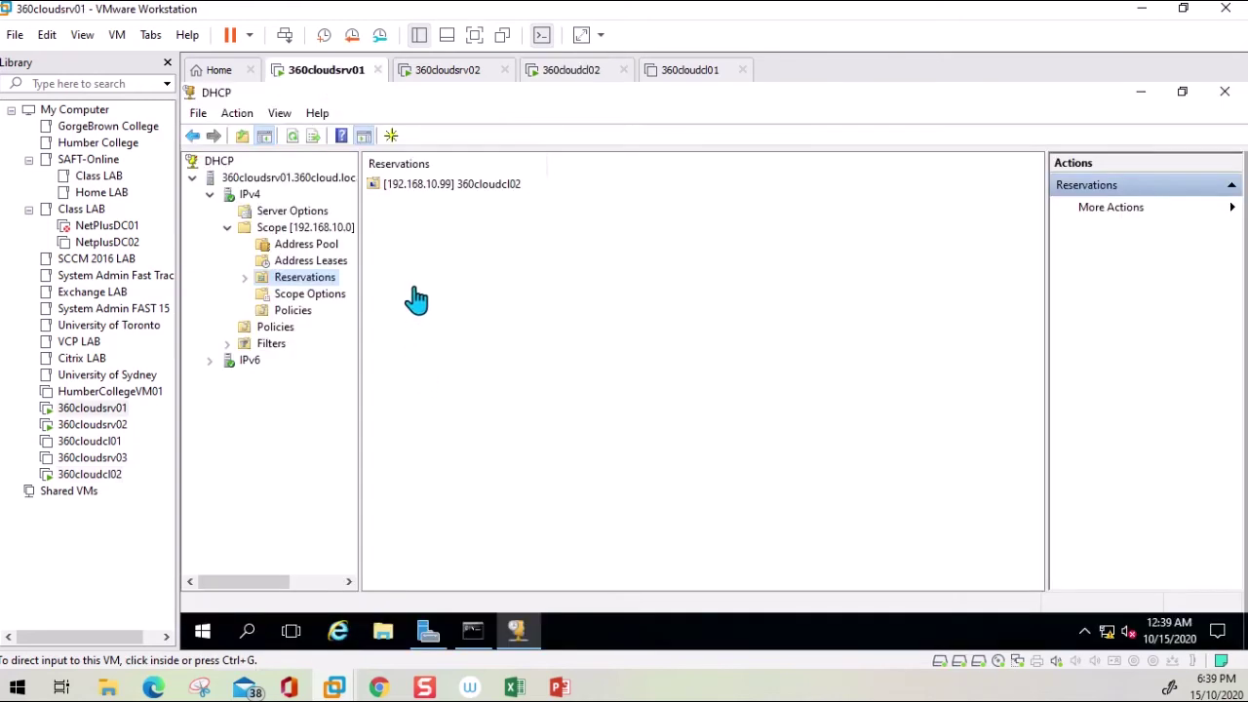
{"action": "left_click", "coordinate": [451, 78]}
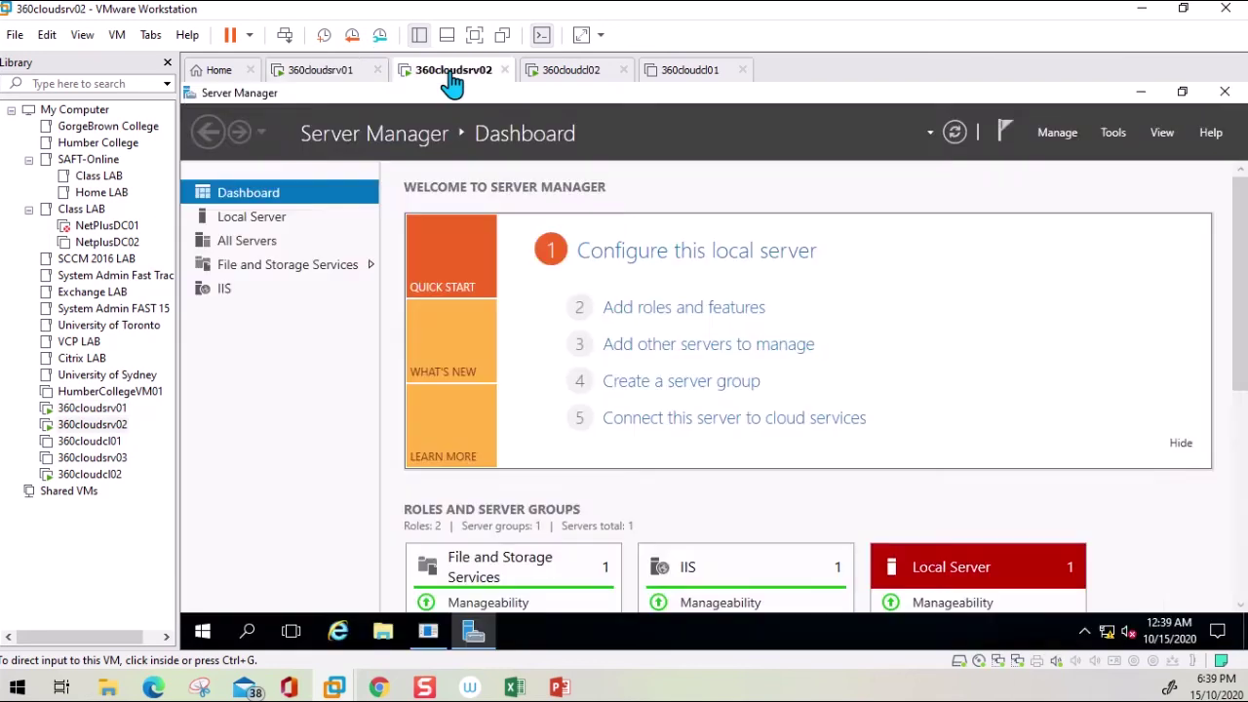
{"action": "left_click", "coordinate": [684, 310]}
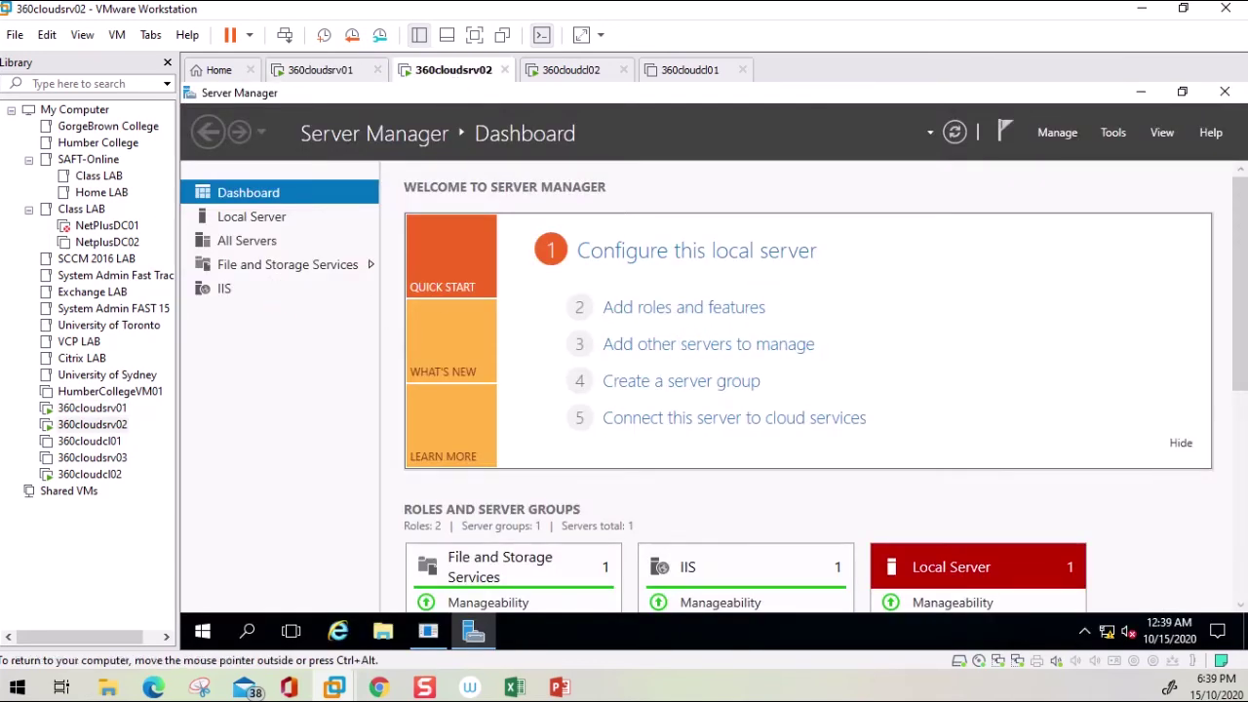
{"action": "left_click", "coordinate": [640, 309]}
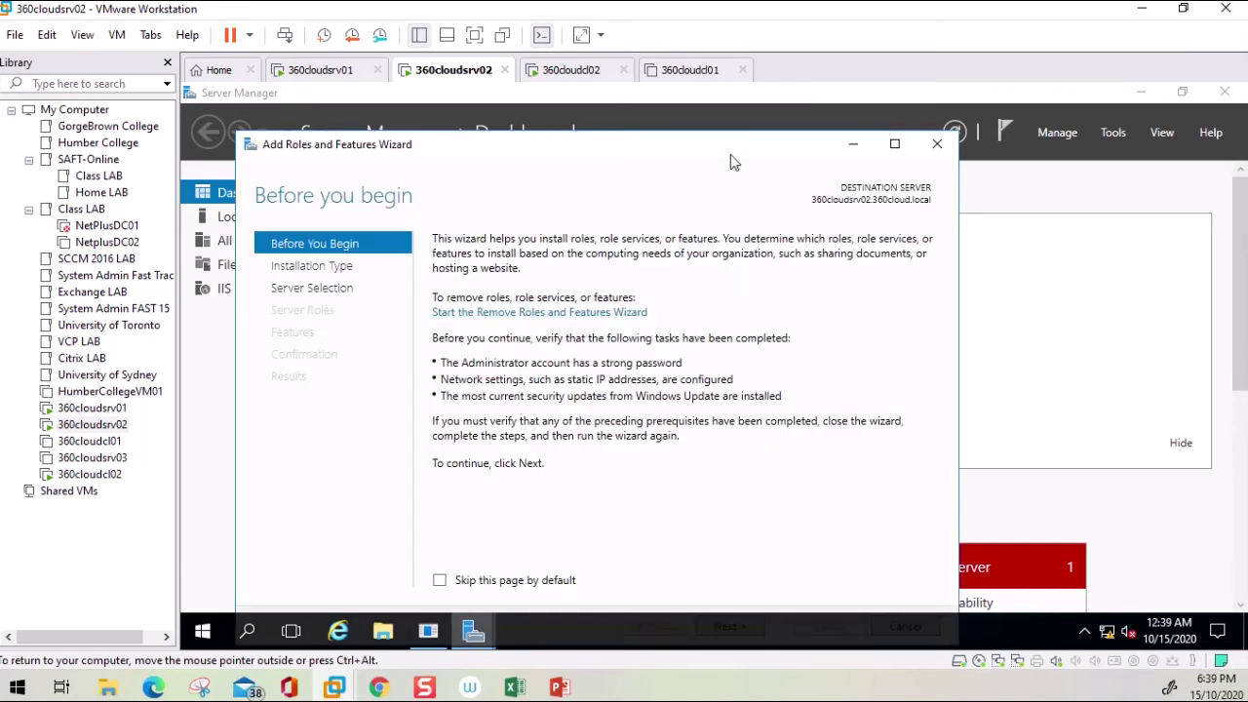
{"action": "double_click", "coordinate": [737, 146]}
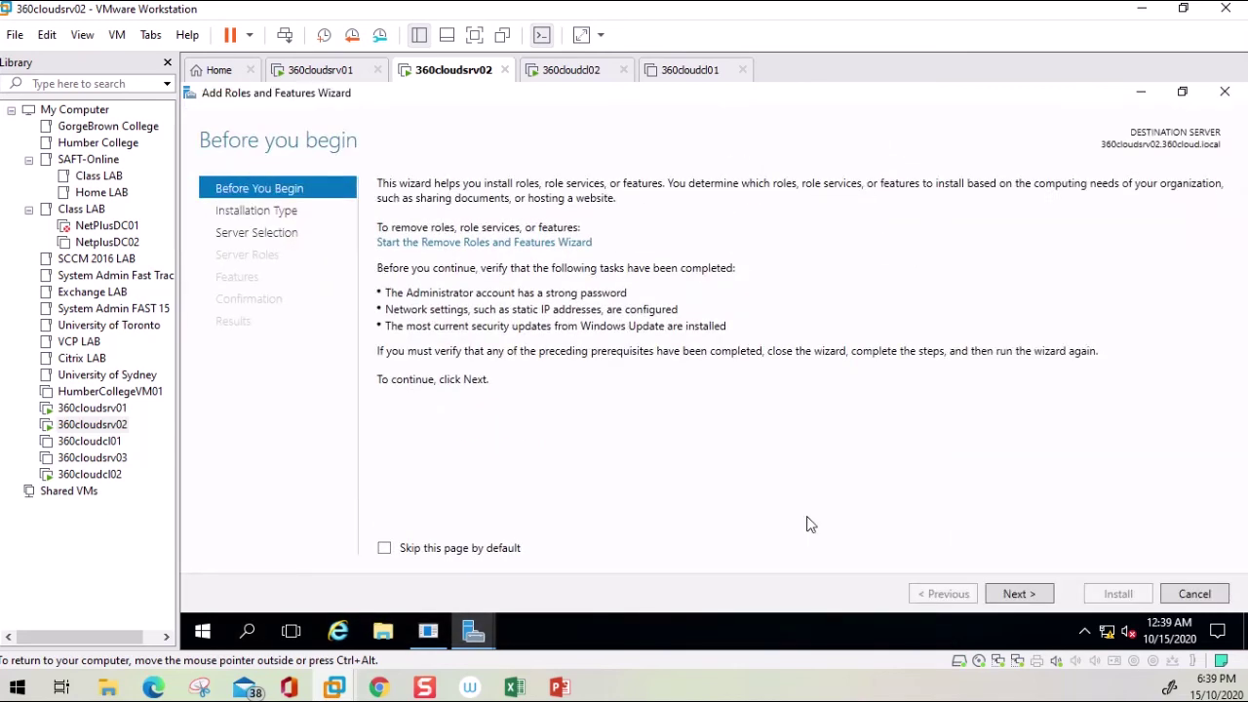
{"action": "left_click", "coordinate": [1019, 594]}
{"action": "left_click", "coordinate": [1019, 594]}
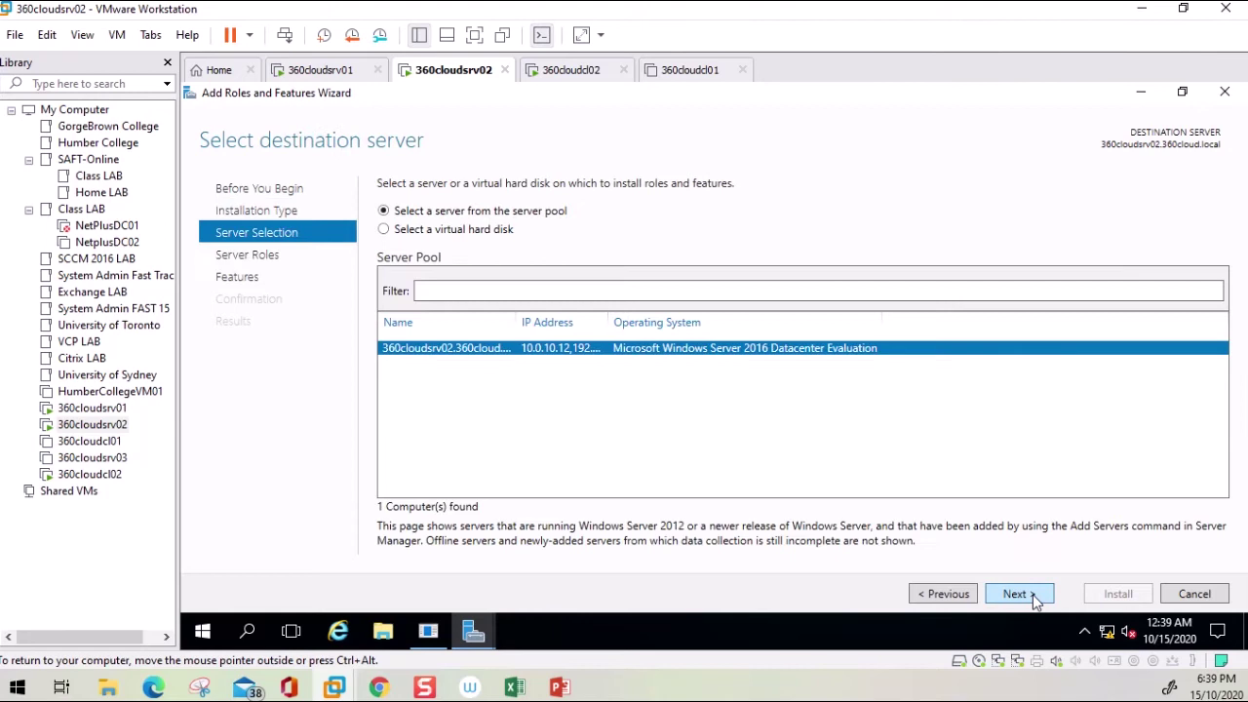
{"action": "left_click", "coordinate": [1033, 597]}
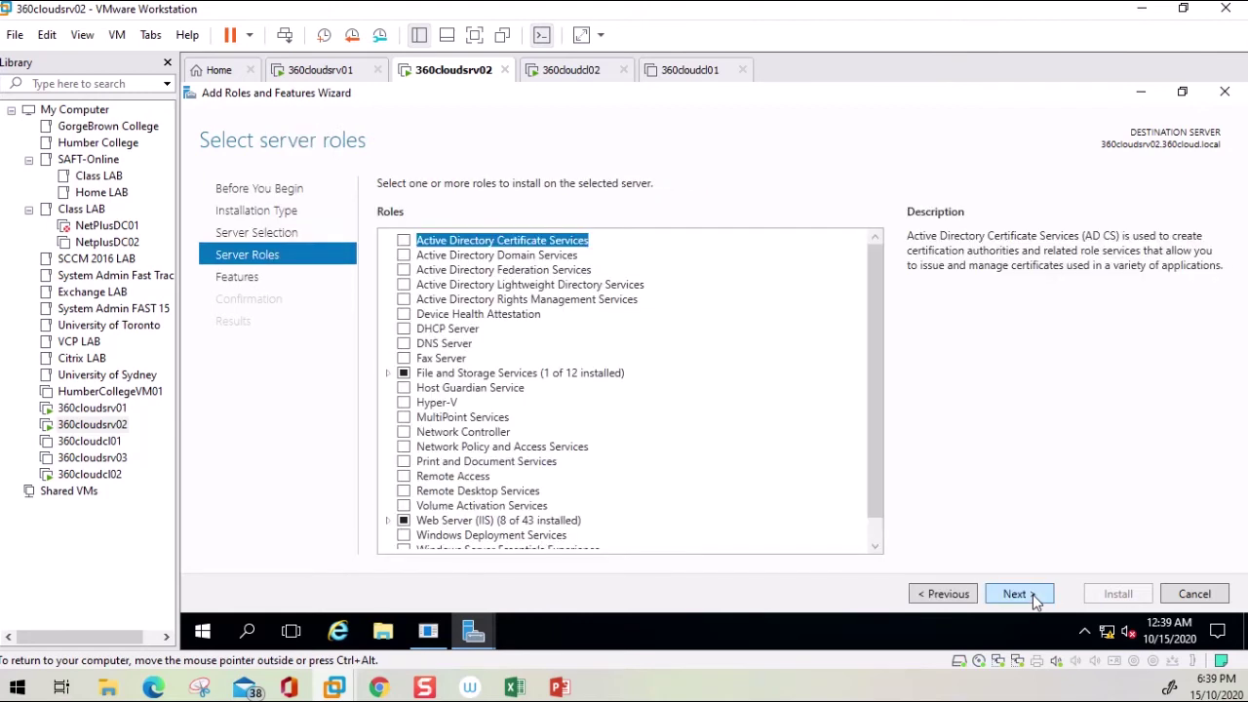
- Select DHCP Server with its management tools, allow automatic restarts, and install
{"action": "left_click", "coordinate": [405, 330]}
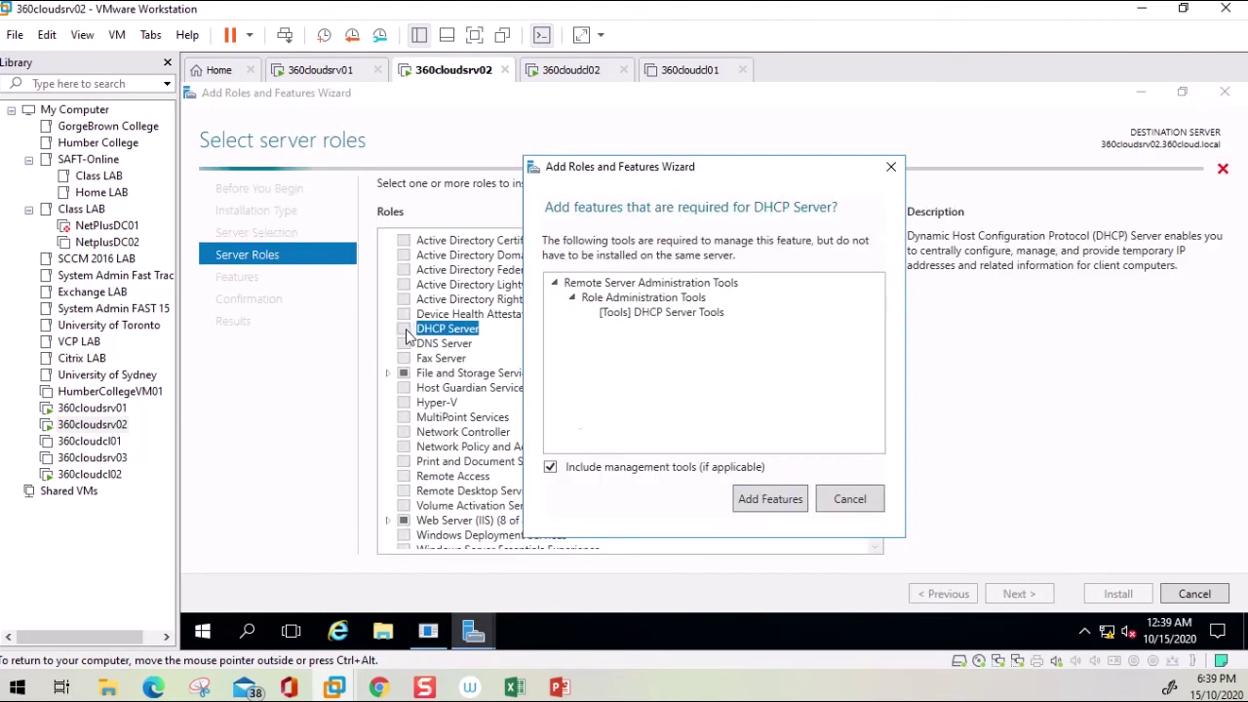
{"action": "left_click", "coordinate": [770, 499]}
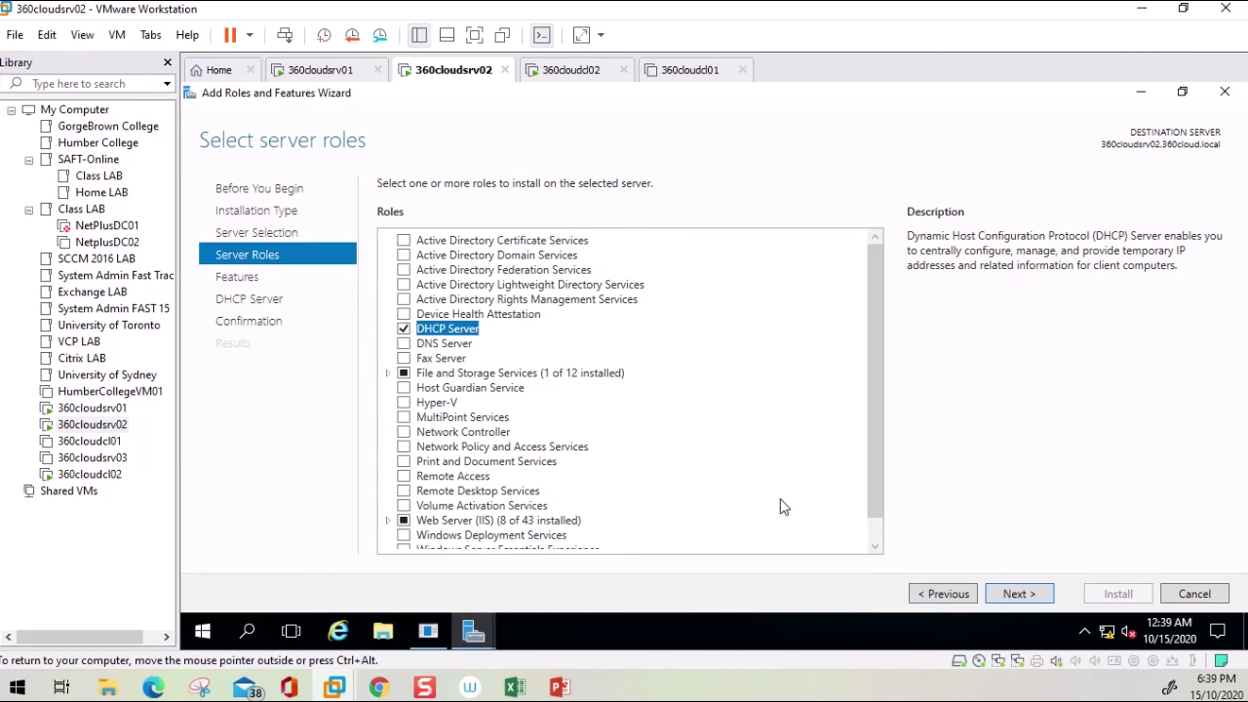
{"action": "left_click", "coordinate": [1019, 594]}
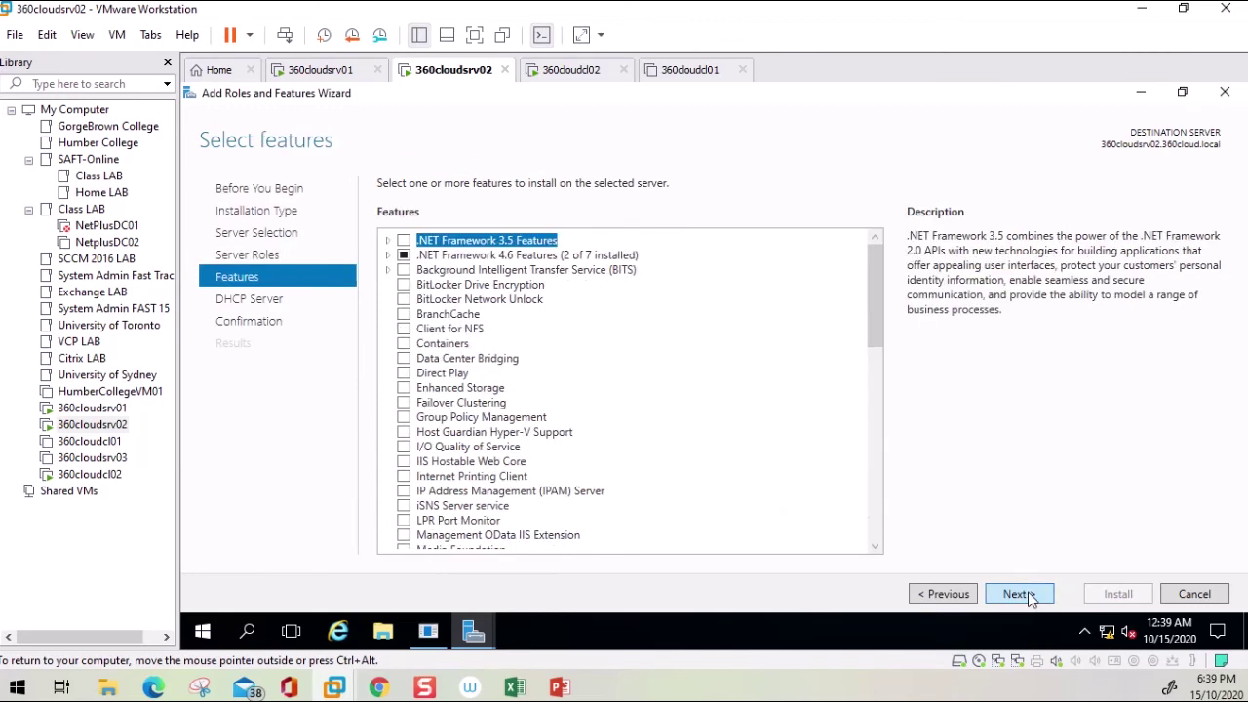
{"action": "left_click", "coordinate": [1019, 593]}
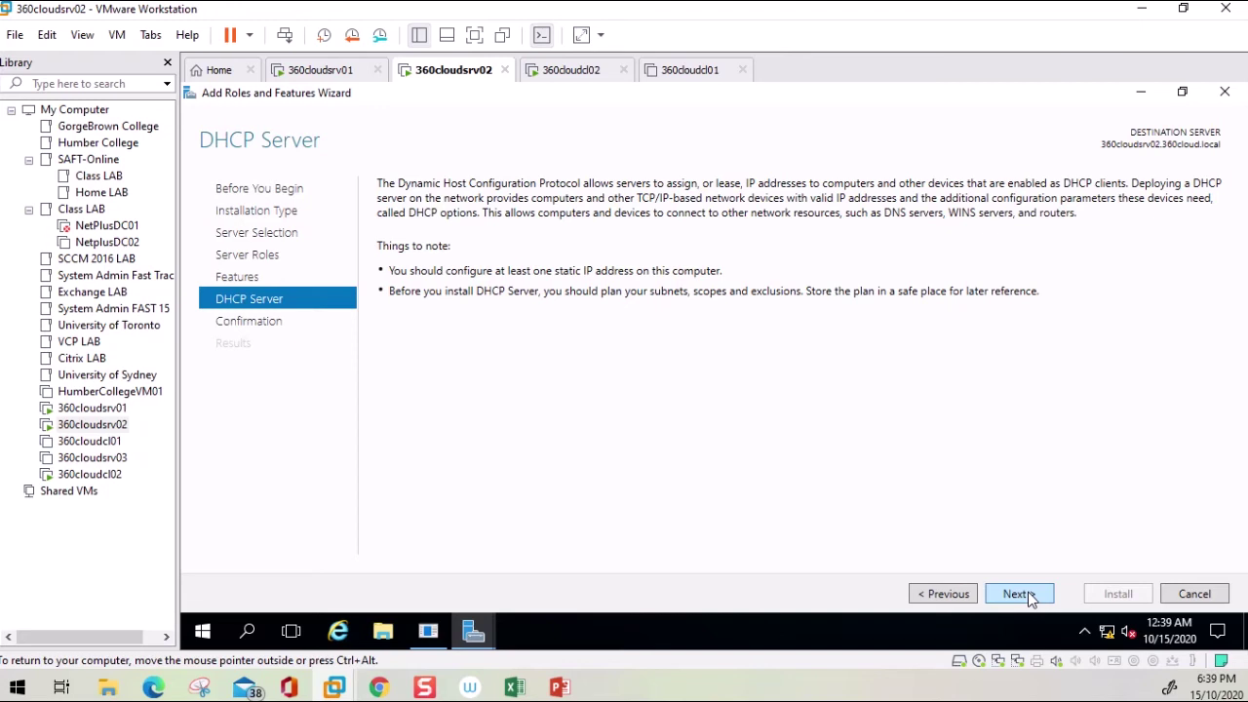
{"action": "left_click", "coordinate": [1019, 593]}
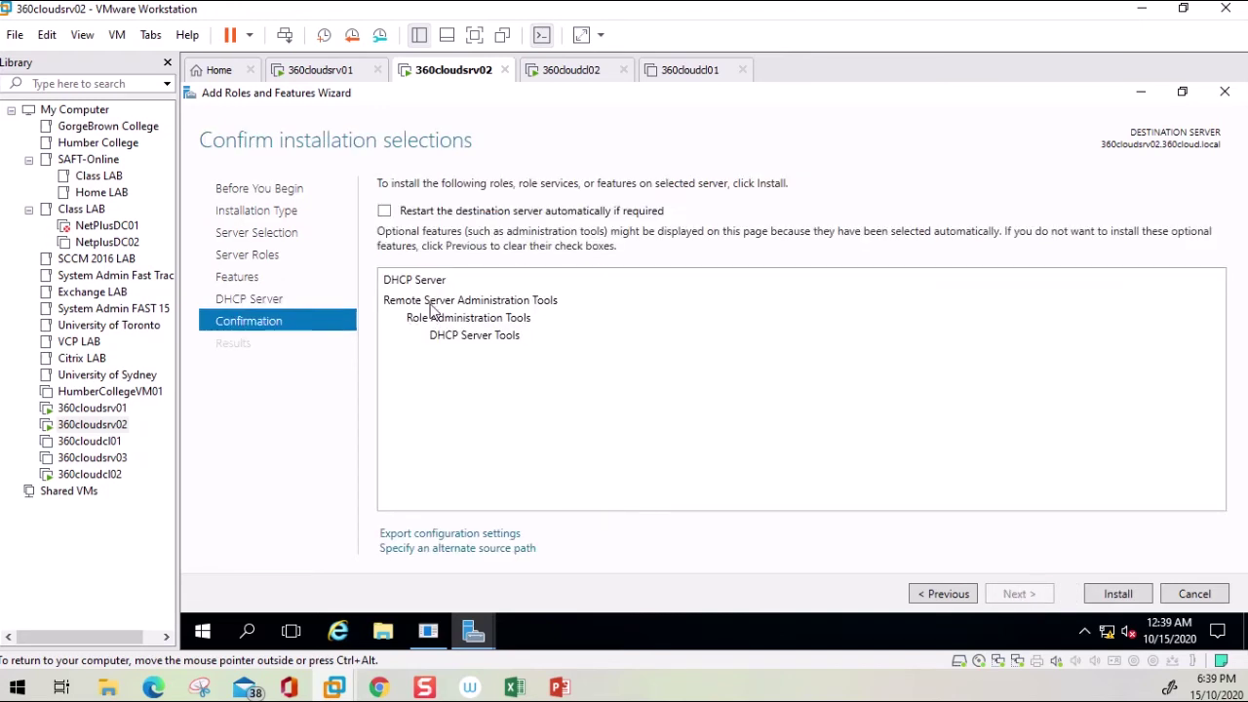
{"action": "left_click", "coordinate": [411, 215]}
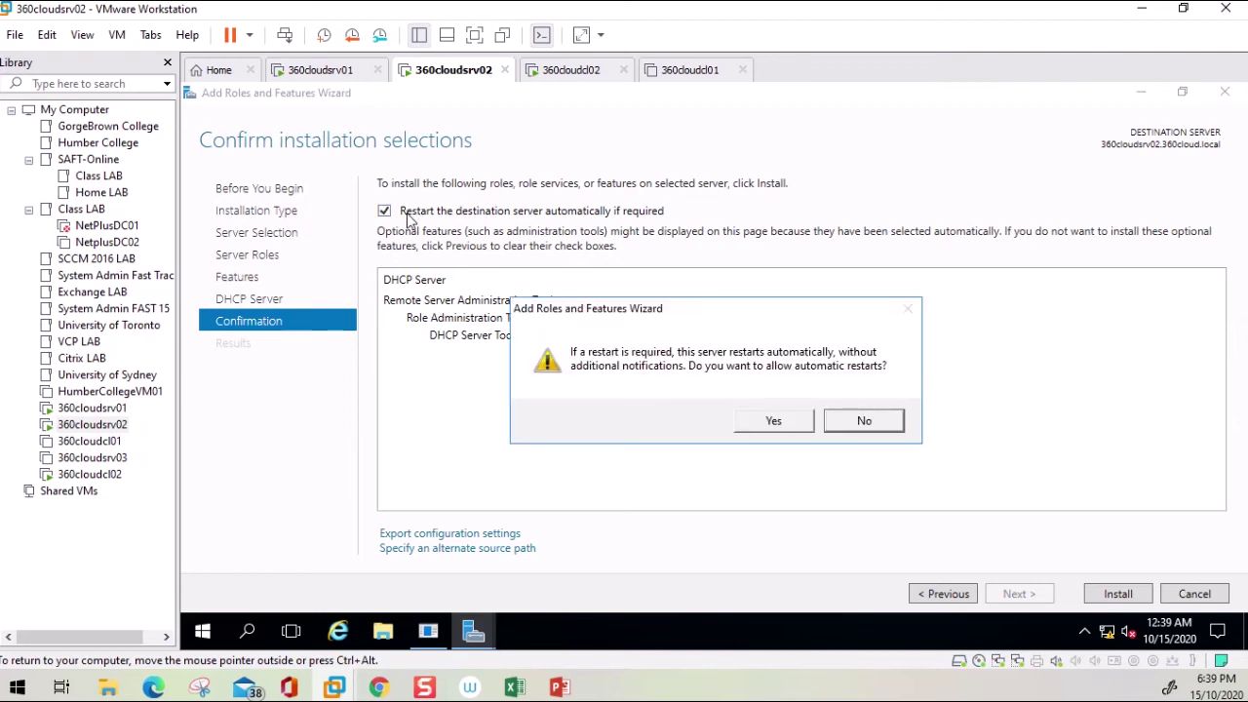
{"action": "left_click", "coordinate": [774, 421]}
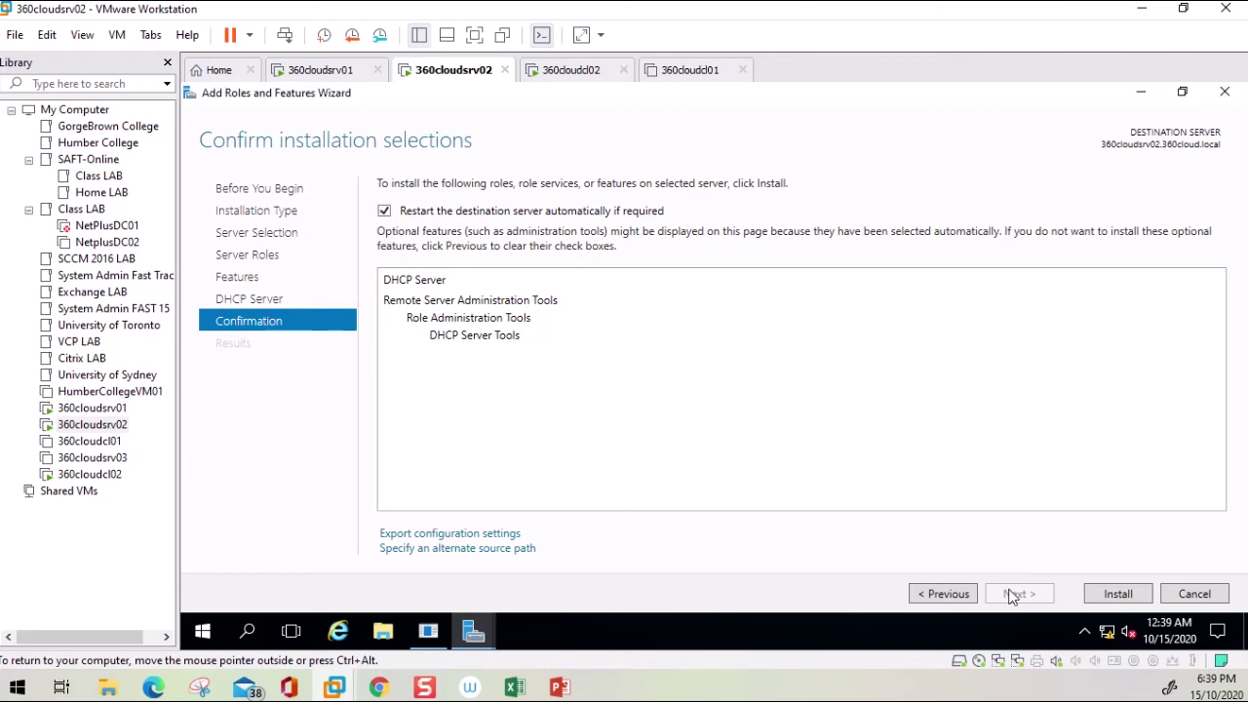
{"action": "left_click", "coordinate": [1117, 594]}
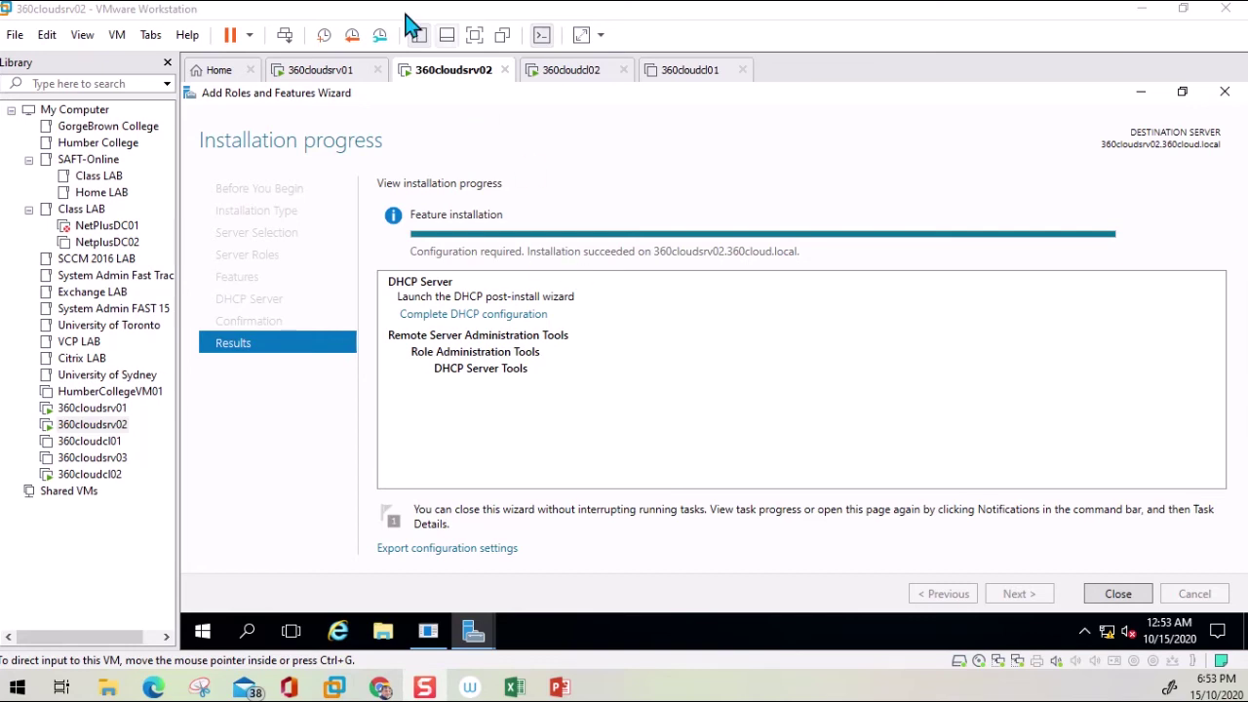
- Commit the DHCP post-install configuration with administrator credentials, then close its summary
{"action": "left_click", "coordinate": [476, 313]}
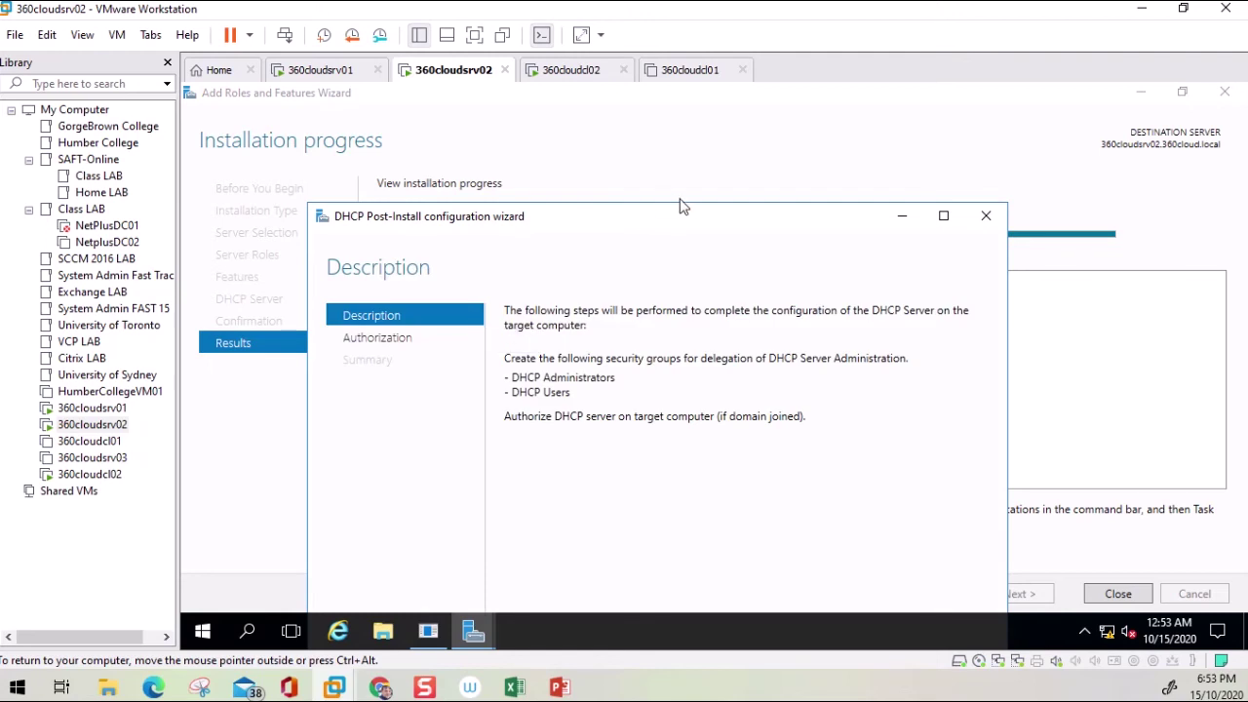
{"action": "left_click_drag", "start_coordinate": [685, 230], "coordinate": [710, 107]}
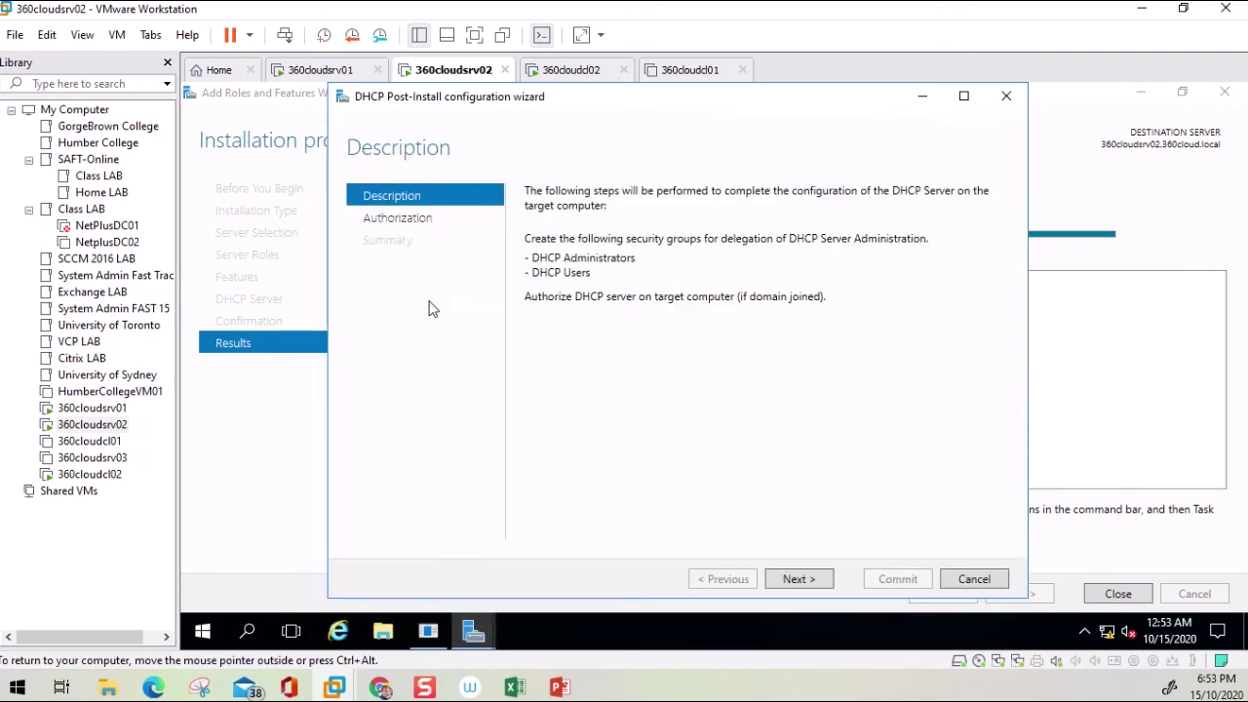
{"action": "left_click", "coordinate": [802, 582]}
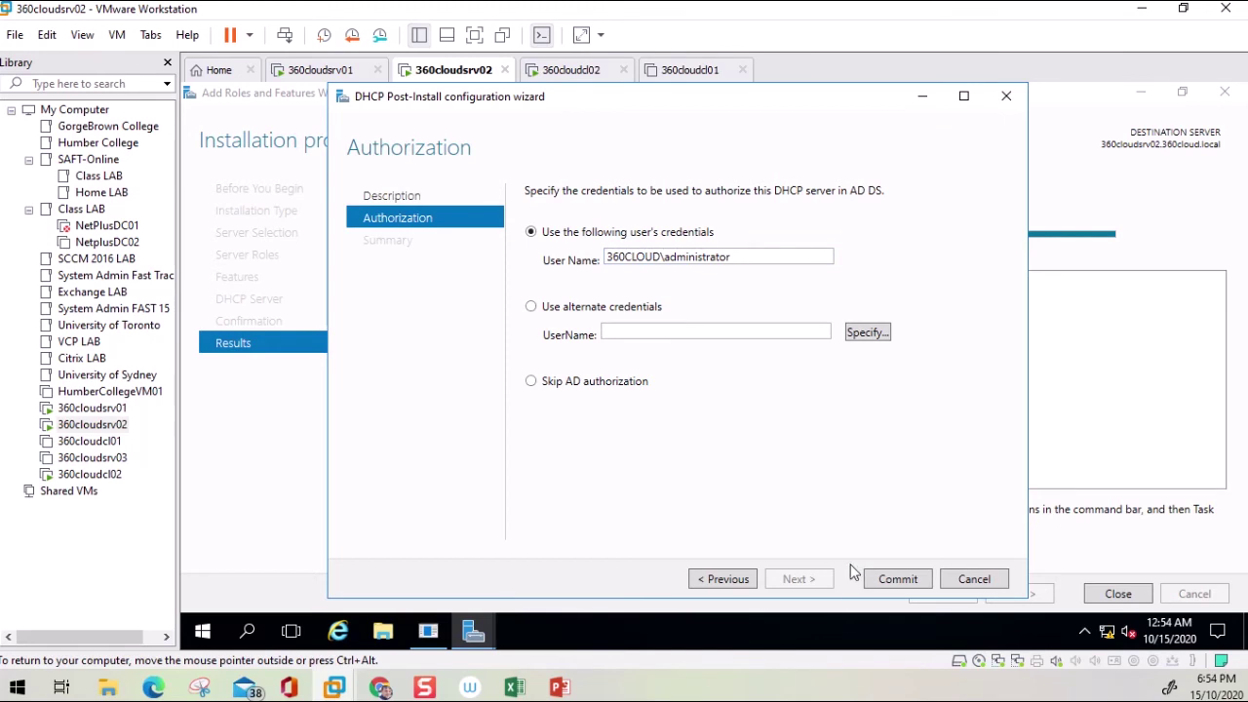
{"action": "left_click", "coordinate": [895, 579]}
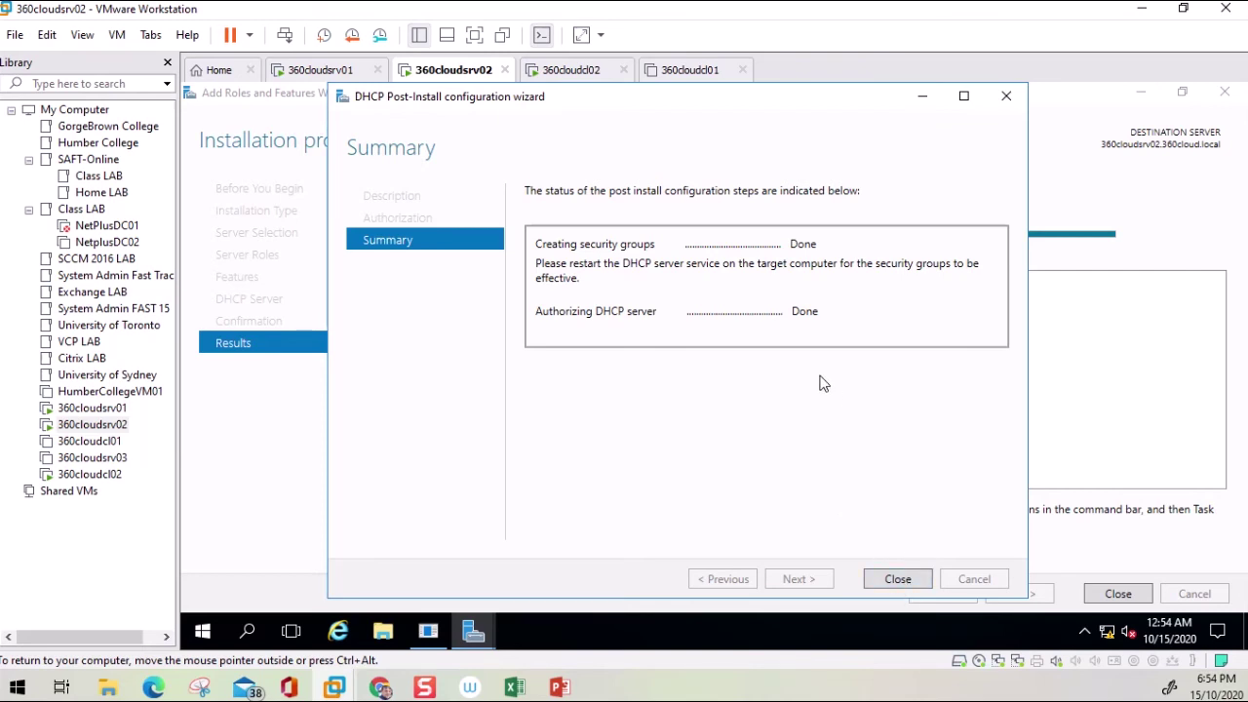
{"action": "left_click", "coordinate": [895, 579]}
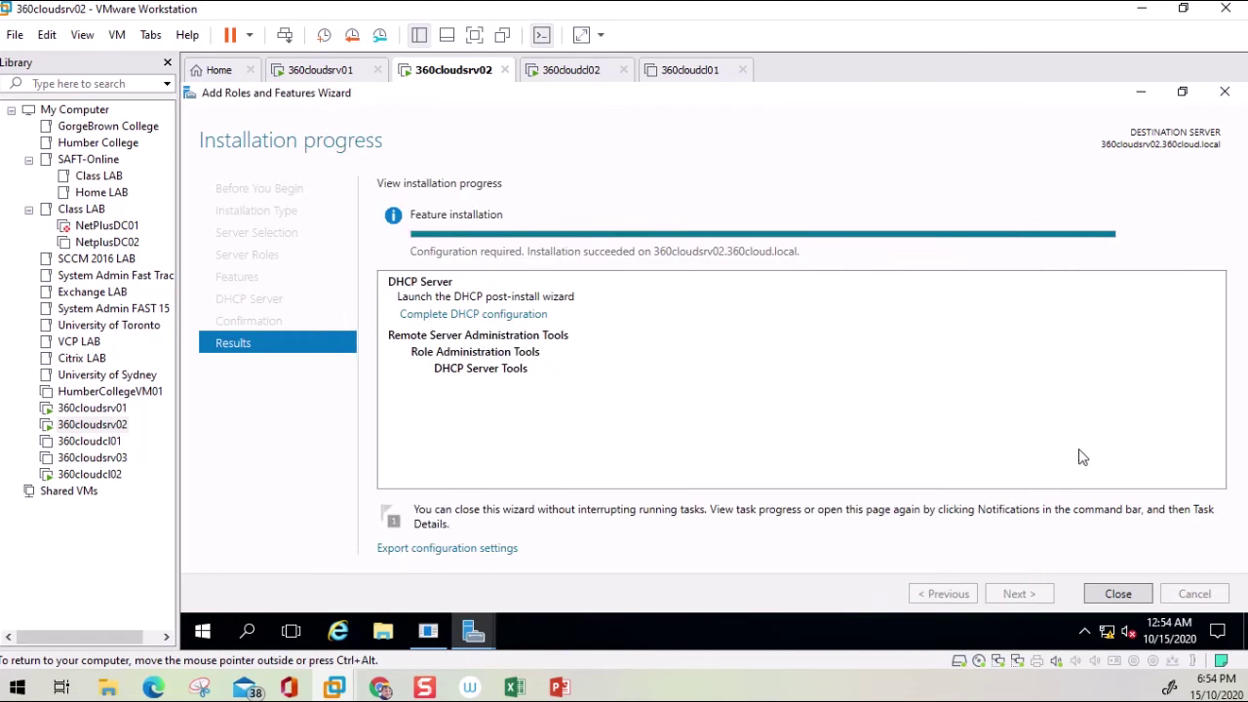
- Launch the DHCP console from Server Manager's Tools menu and maximise it
{"action": "left_click", "coordinate": [1133, 596]}
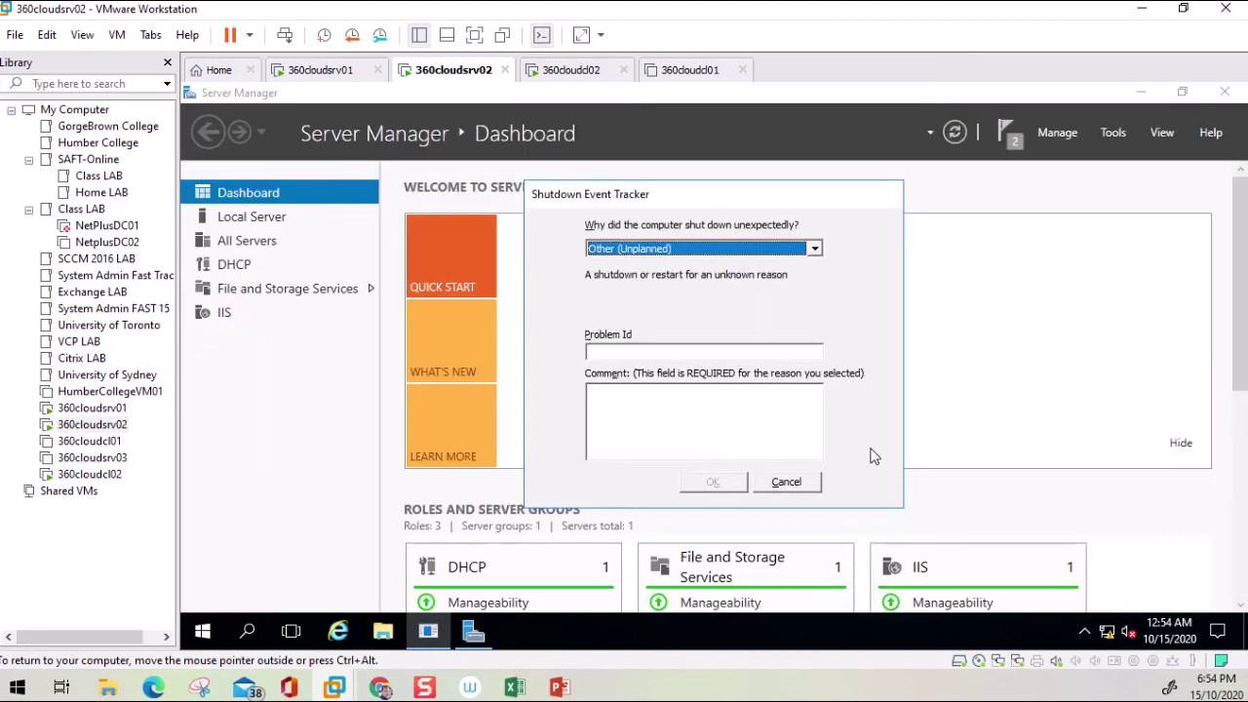
{"action": "left_click", "coordinate": [1059, 134]}
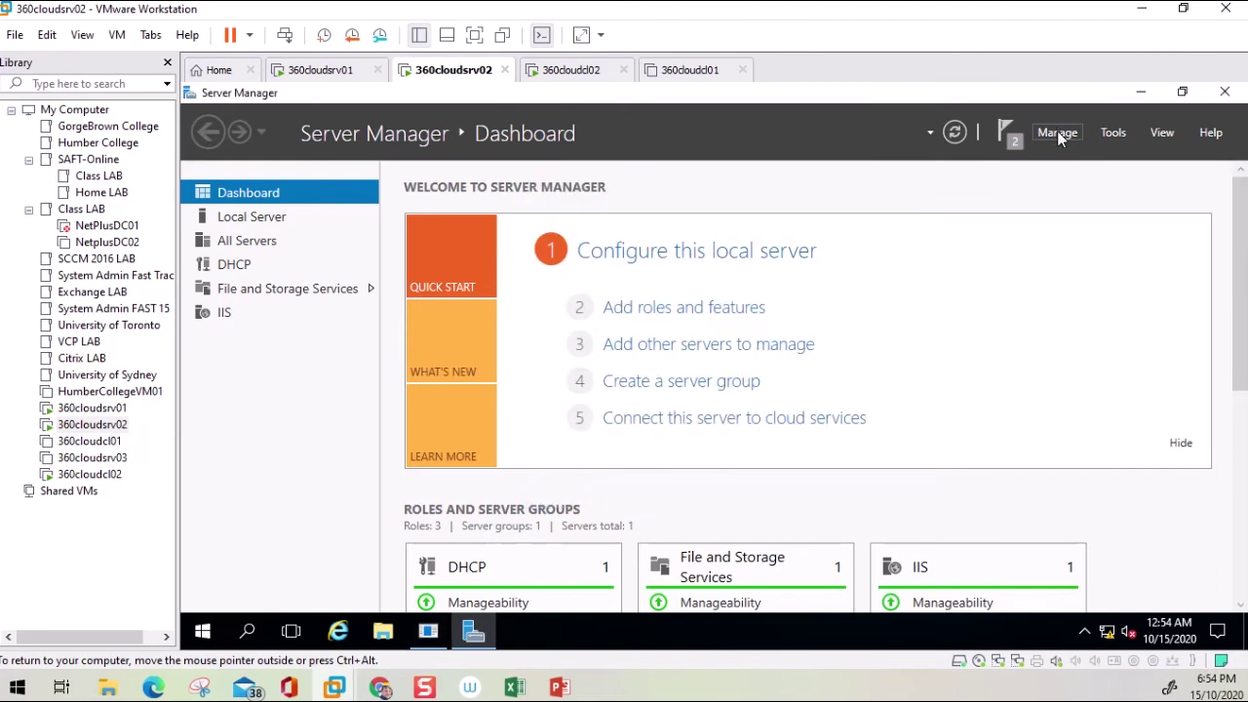
{"action": "left_click", "coordinate": [1057, 132]}
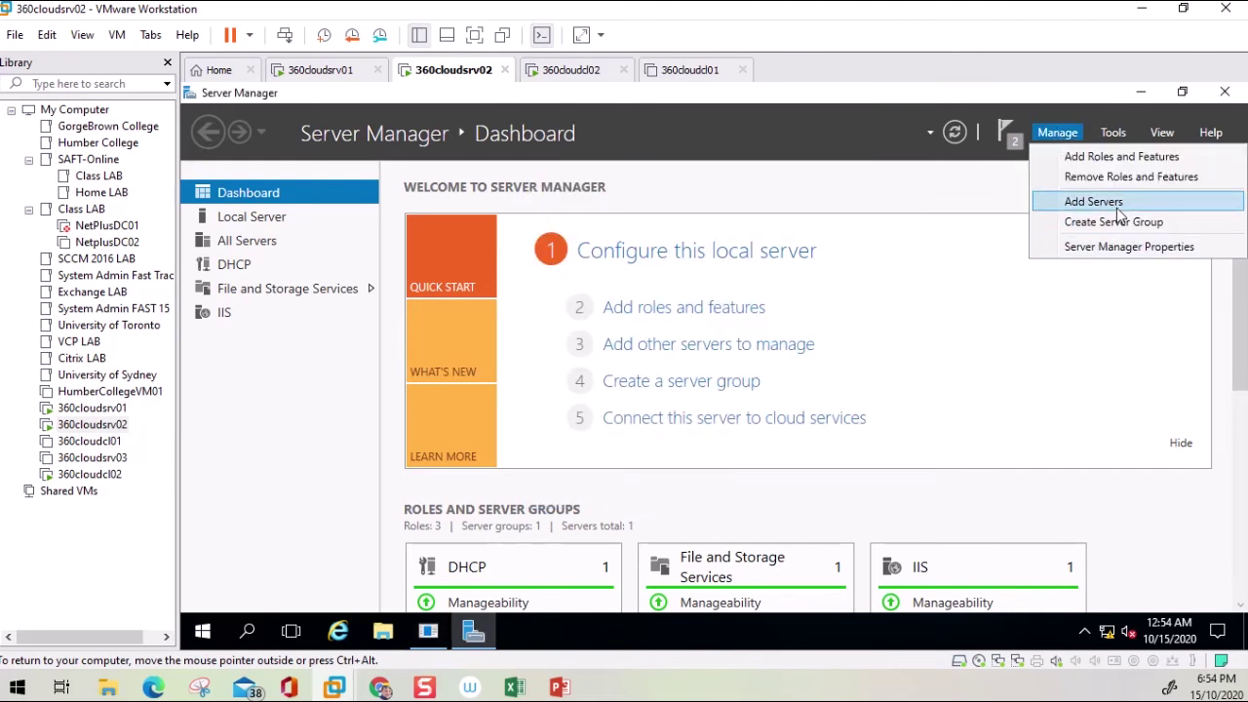
{"action": "left_click", "coordinate": [1113, 132]}
{"action": "left_click", "coordinate": [1114, 133]}
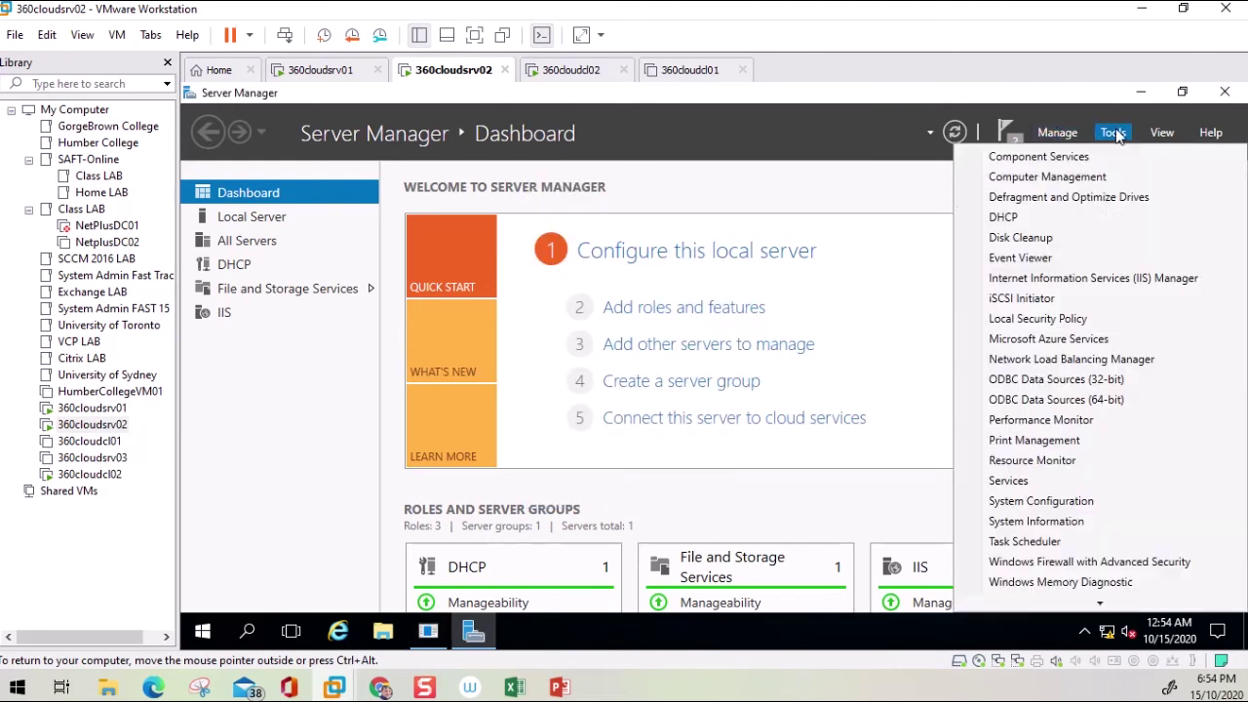
{"action": "left_click", "coordinate": [1063, 218]}
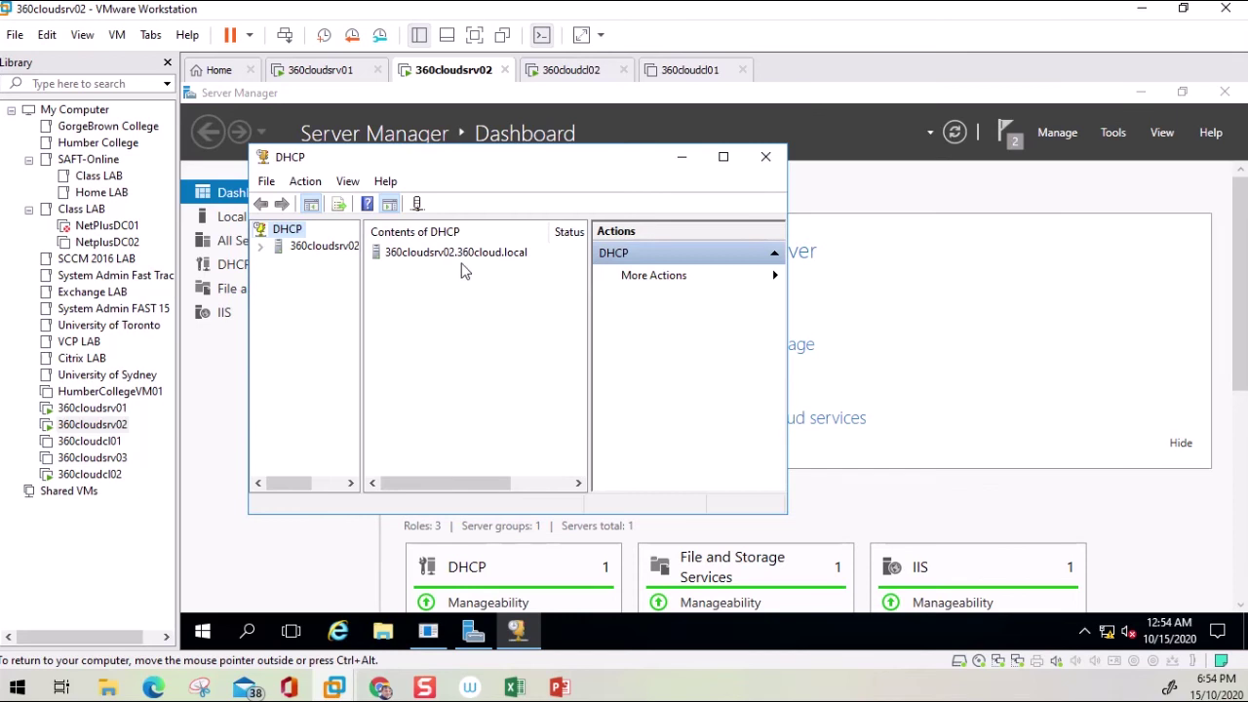
{"action": "double_click", "coordinate": [539, 159]}
- Expand 360cloudsrv02 > IPv4 to confirm no scope exists, then move to 360cloudsrv01
{"action": "left_click", "coordinate": [192, 178]}
{"action": "left_click", "coordinate": [208, 195]}
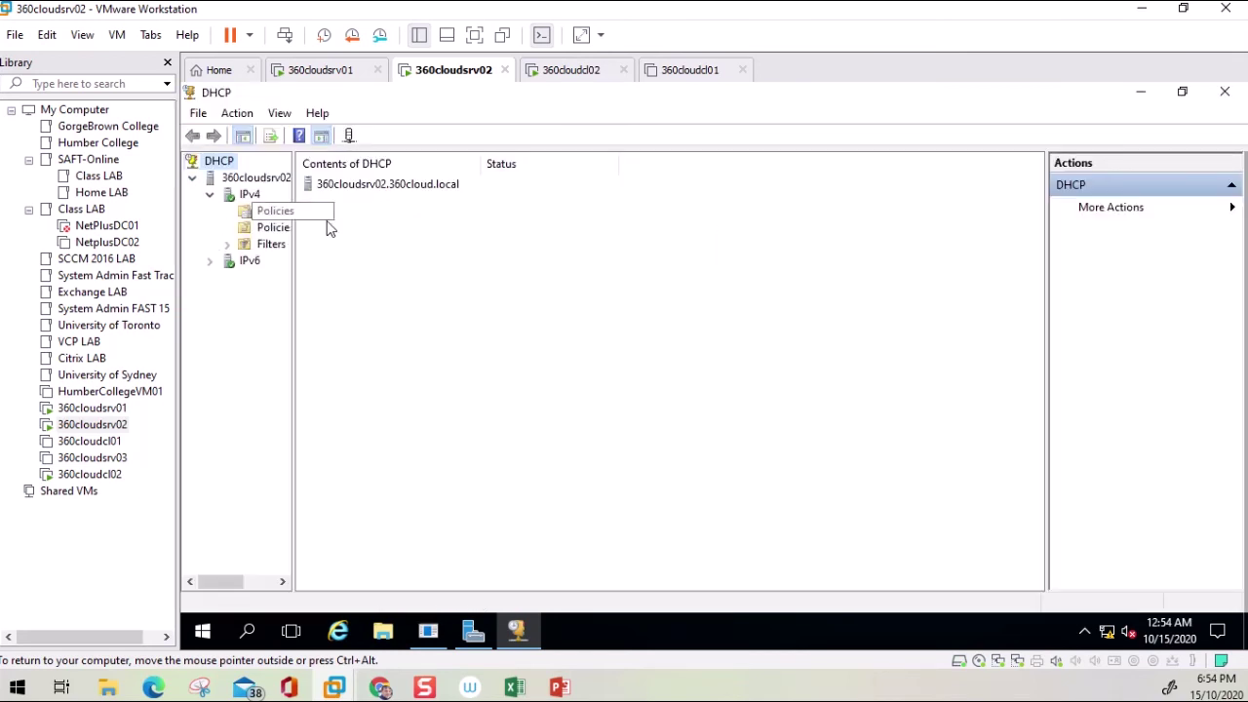
{"action": "left_click", "coordinate": [251, 195]}
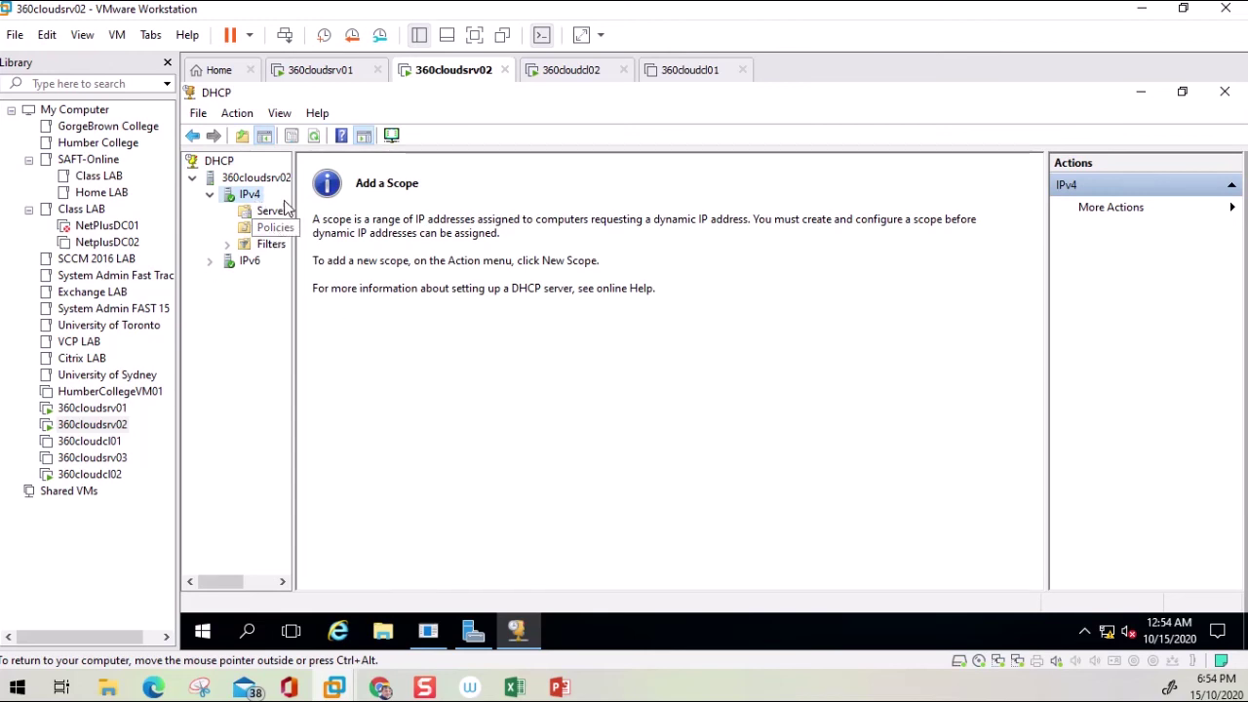
{"action": "left_click", "coordinate": [336, 75]}
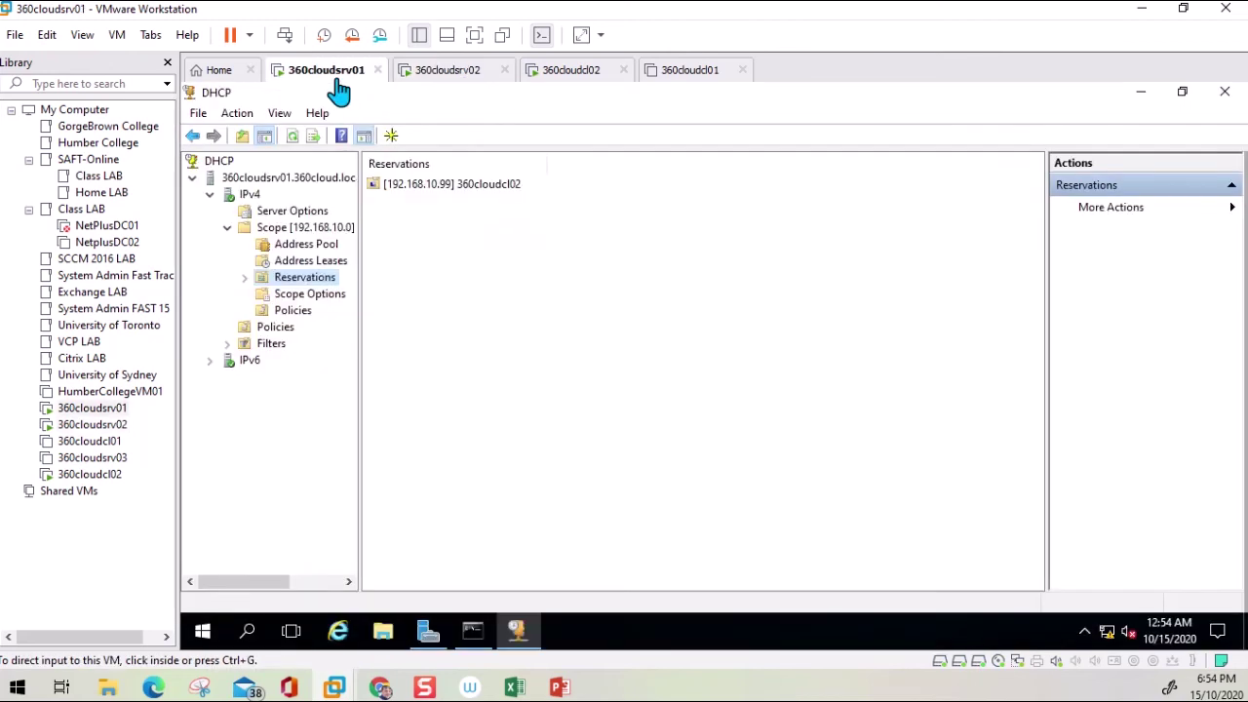
- Choose Advanced > Split-Scope from the Scope [192.168.10.0] context menu on 360cloudsrv01
{"action": "left_click", "coordinate": [249, 197]}
{"action": "right_click", "coordinate": [251, 199]}
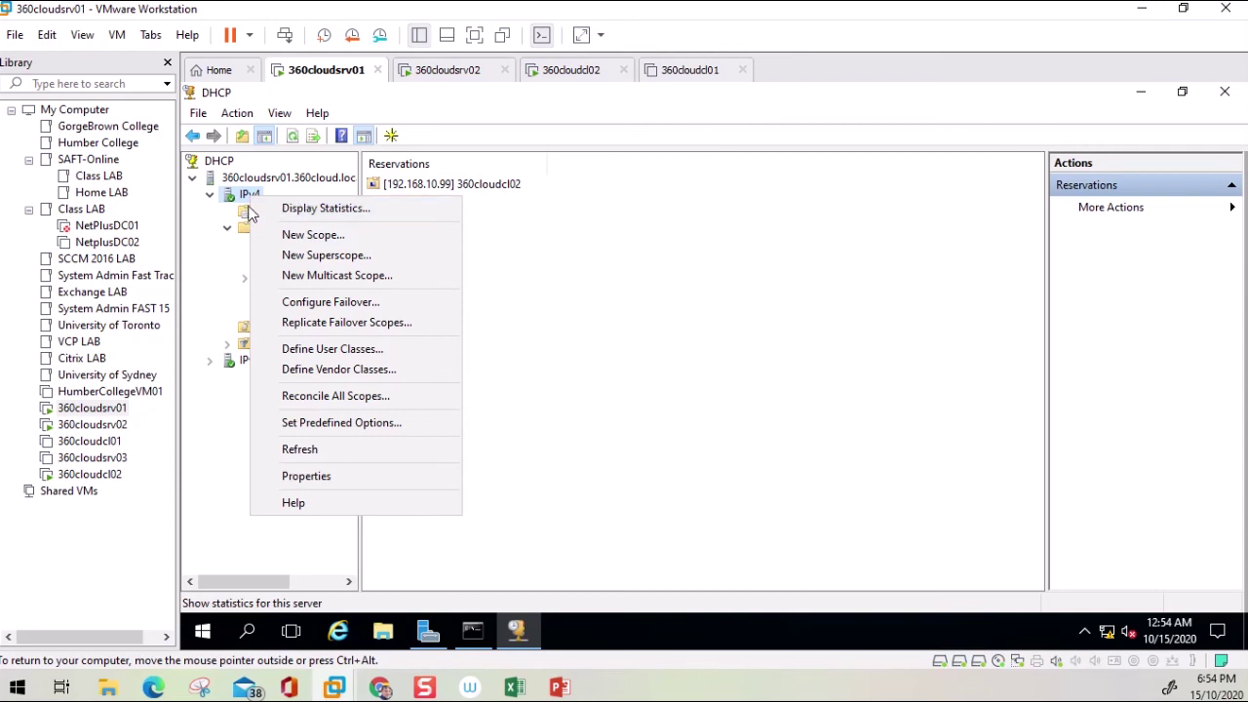
{"action": "left_click", "coordinate": [634, 356]}
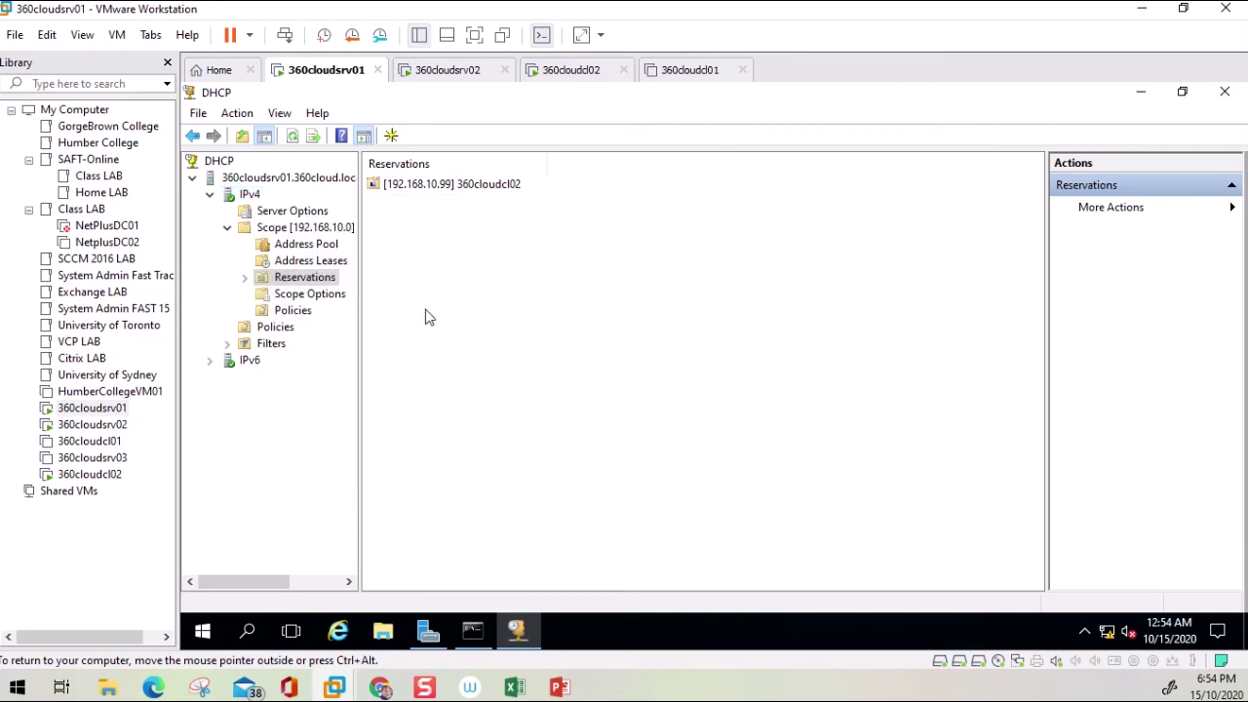
{"action": "right_click", "coordinate": [302, 234]}
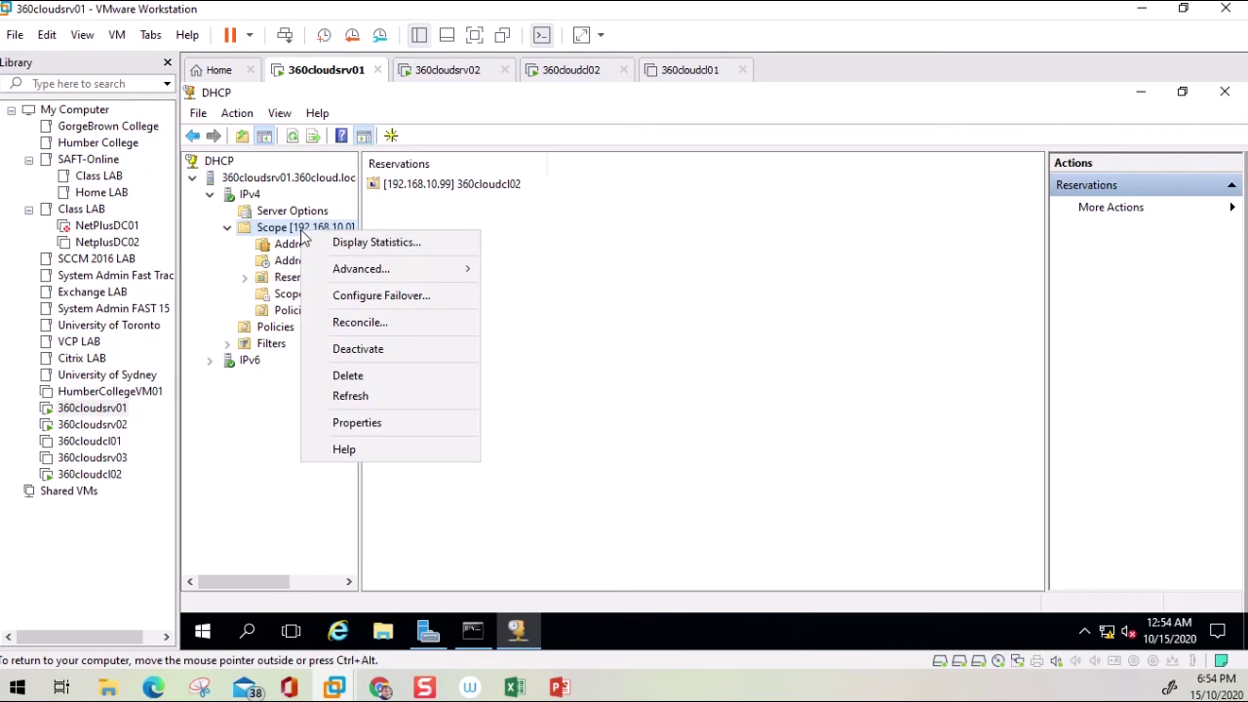
{"action": "mouse_move", "coordinate": [423, 276]}
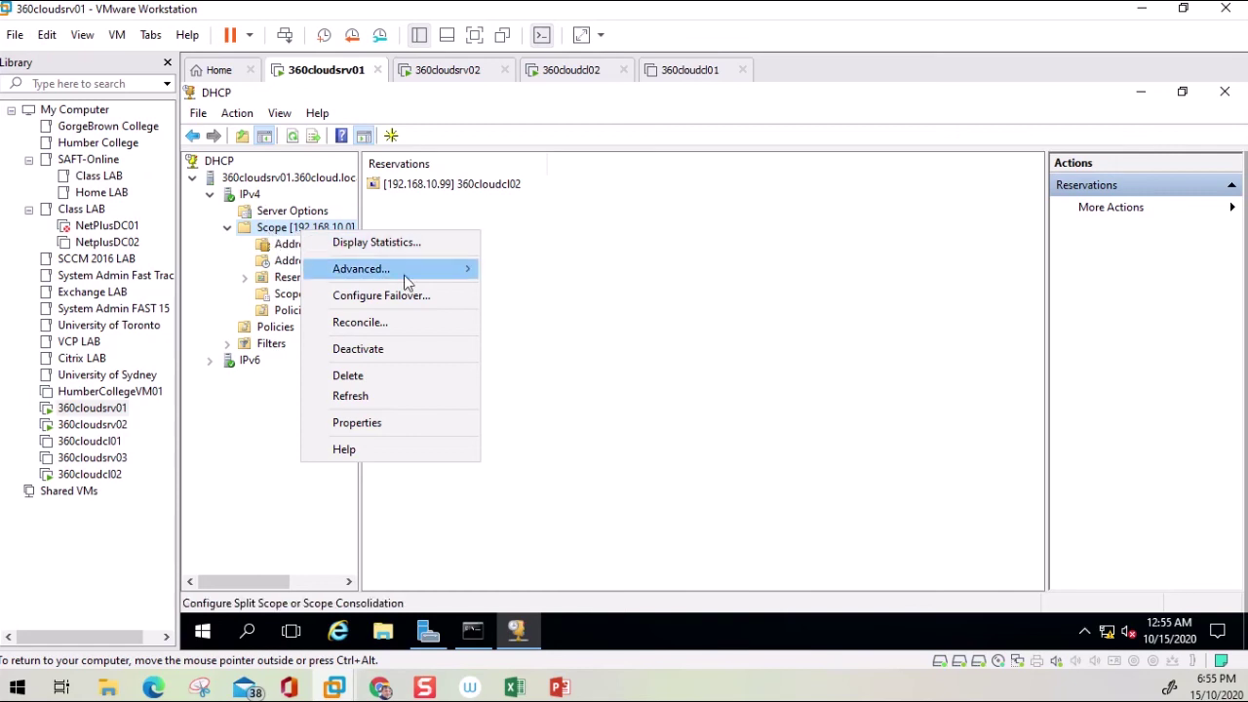
{"action": "mouse_move", "coordinate": [405, 273]}
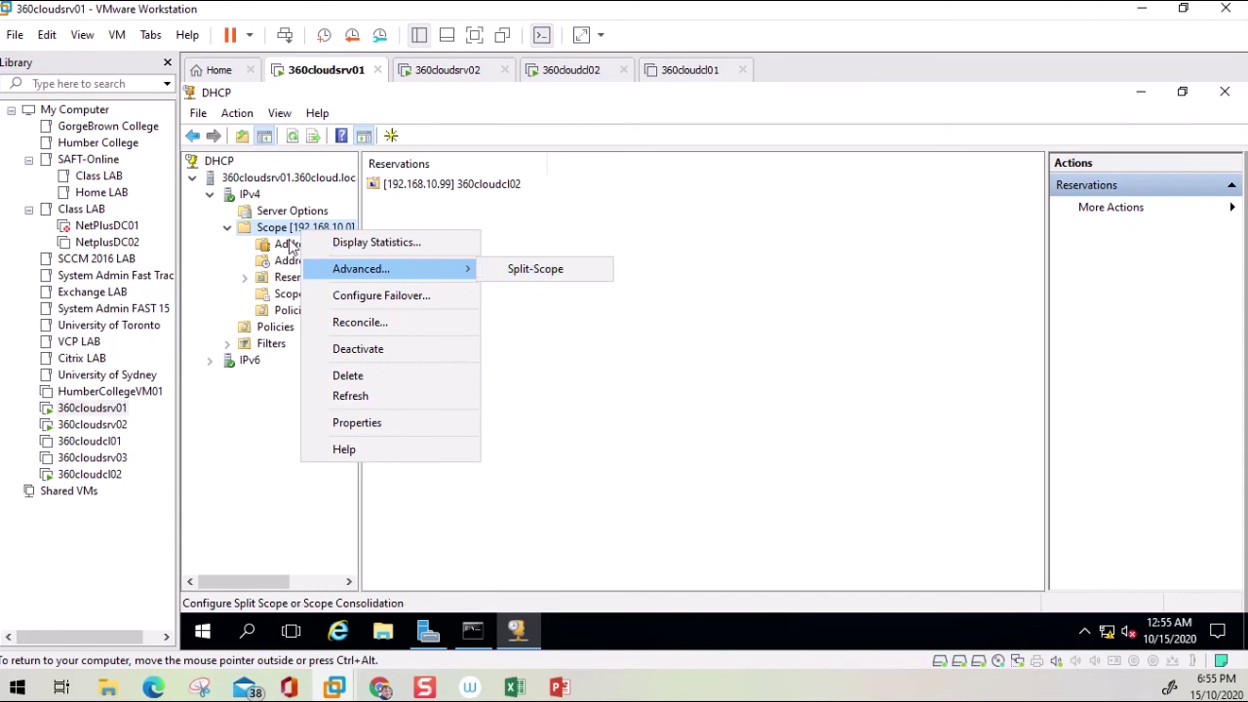
{"action": "left_click", "coordinate": [545, 270]}
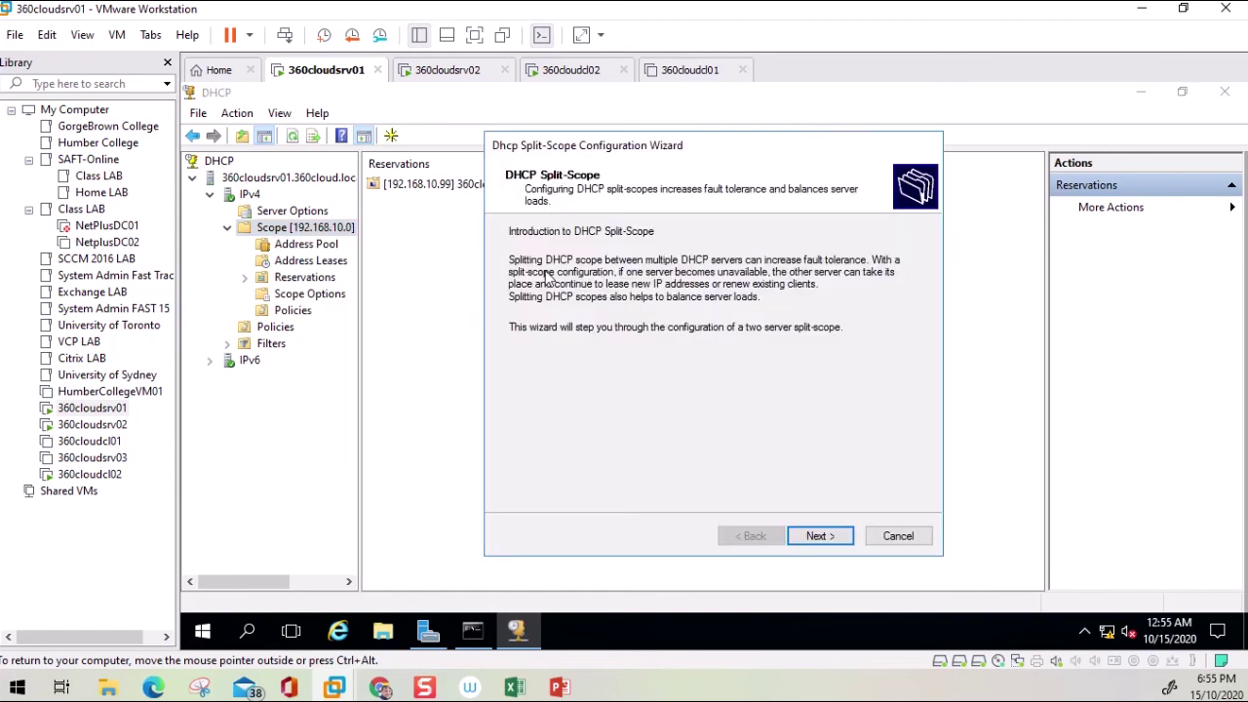
- Add a partner server and search the domain for computers matching '3'
{"action": "left_click", "coordinate": [819, 539]}
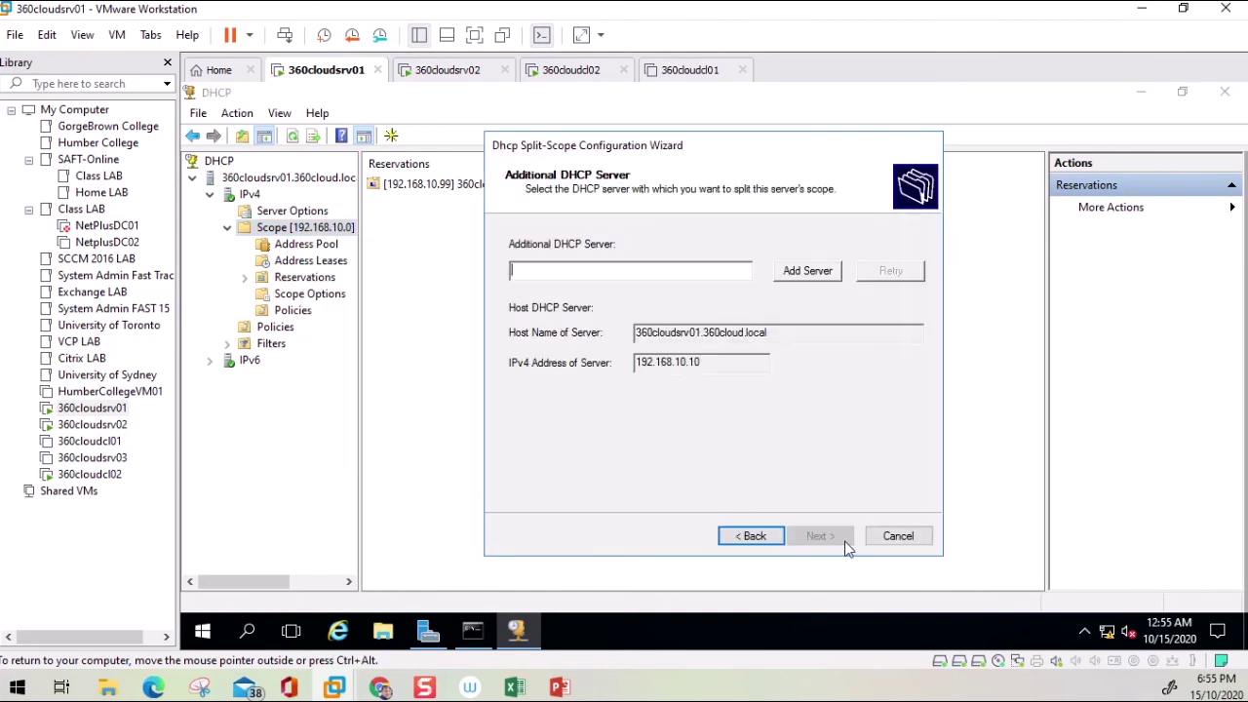
{"action": "left_click", "coordinate": [808, 271]}
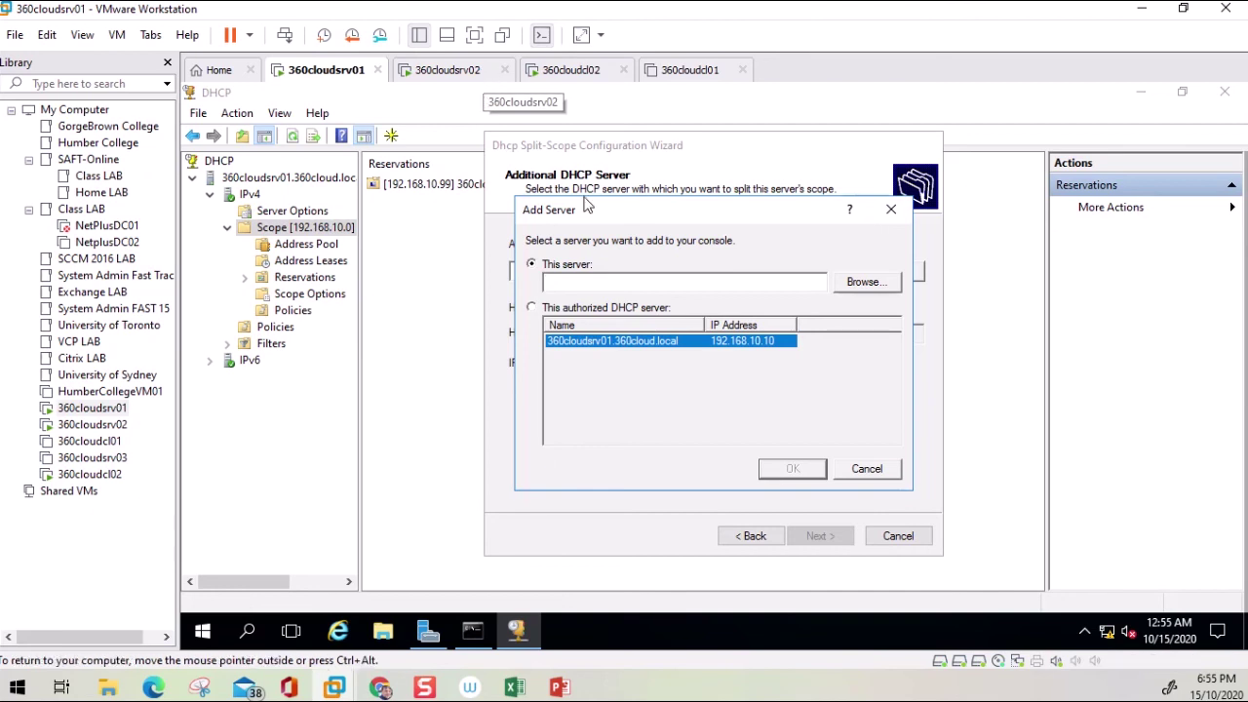
{"action": "left_click", "coordinate": [863, 282]}
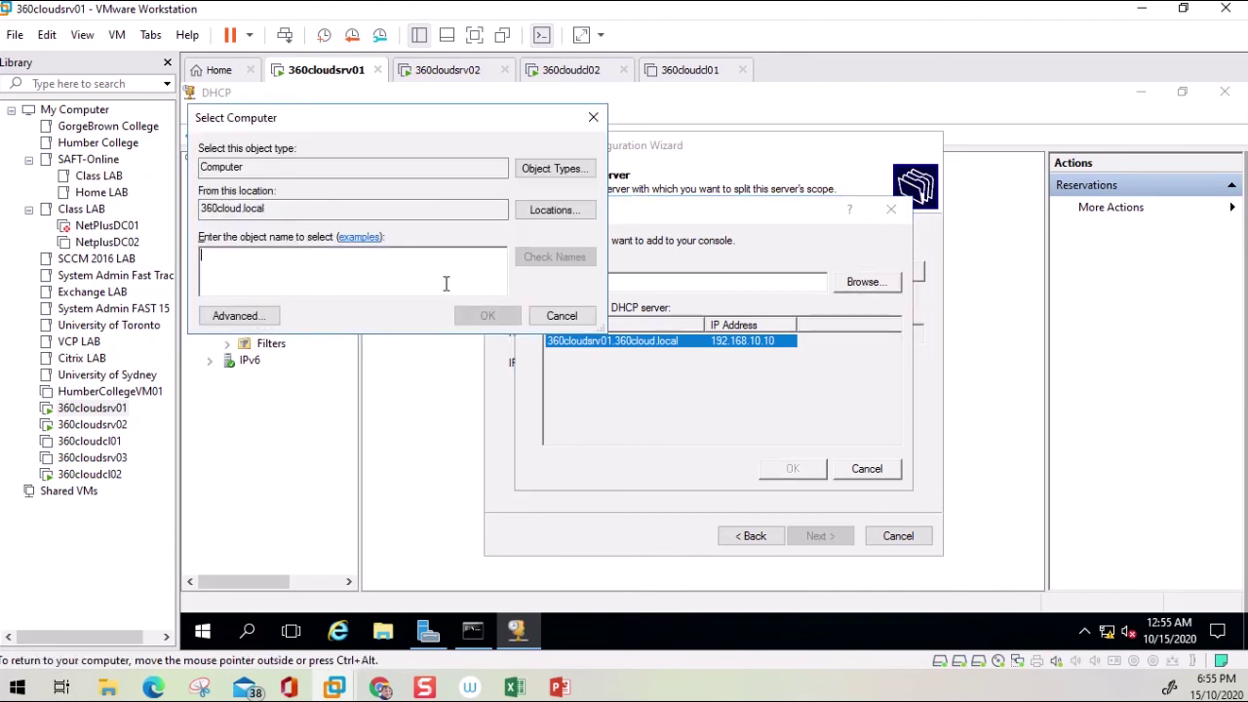
{"action": "type", "text": "360"}
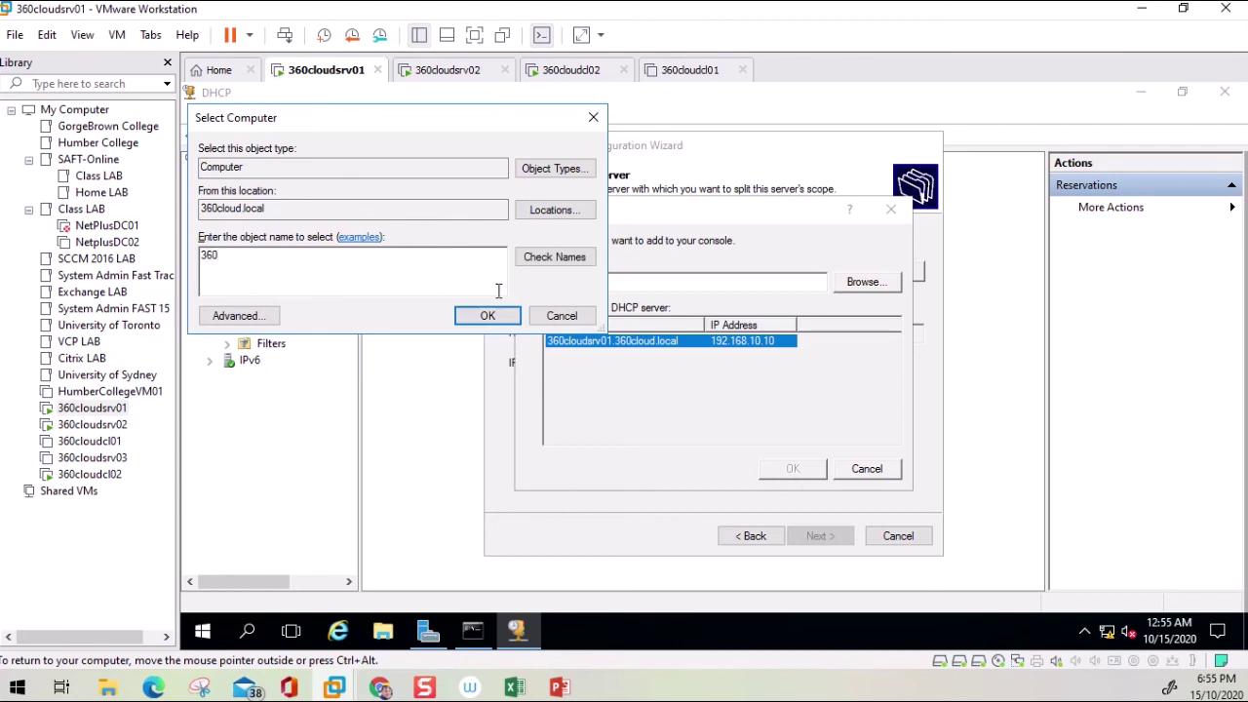
{"action": "left_click", "coordinate": [561, 263]}
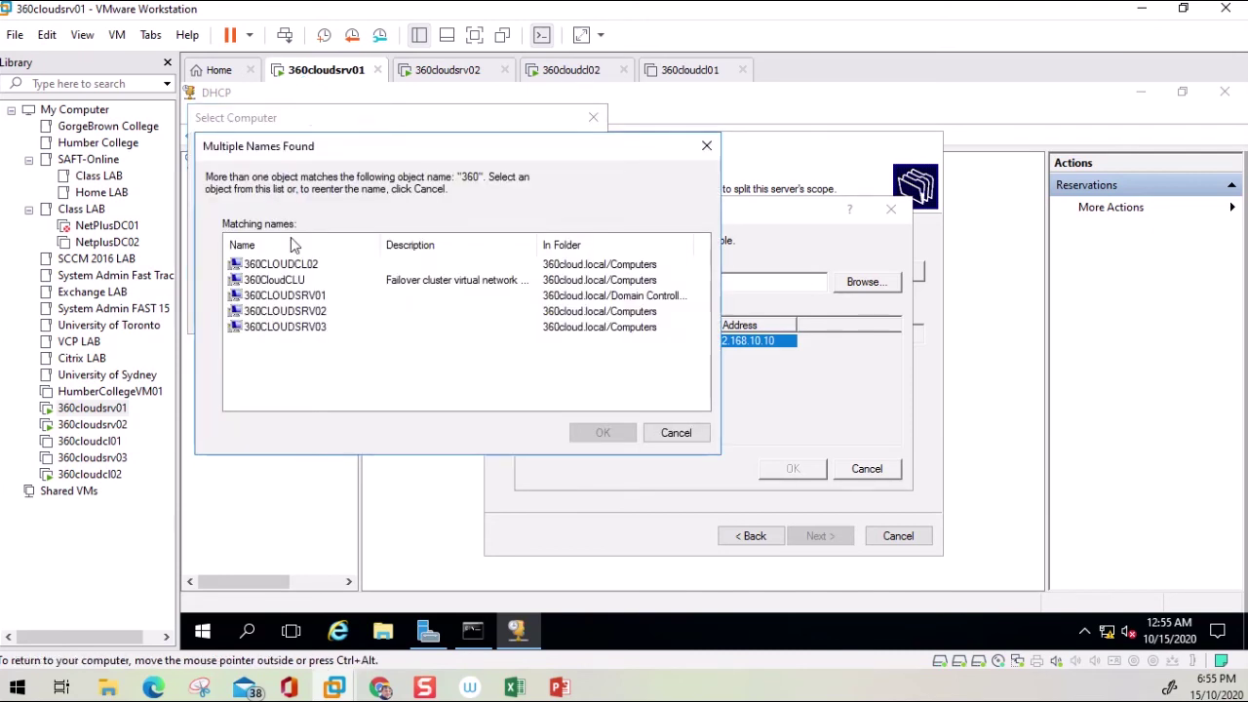
- Select 360CLOUDSRV02 from the matches and confirm it as the added DHCP server
{"action": "left_click_drag", "start_coordinate": [416, 153], "coordinate": [501, 160]}
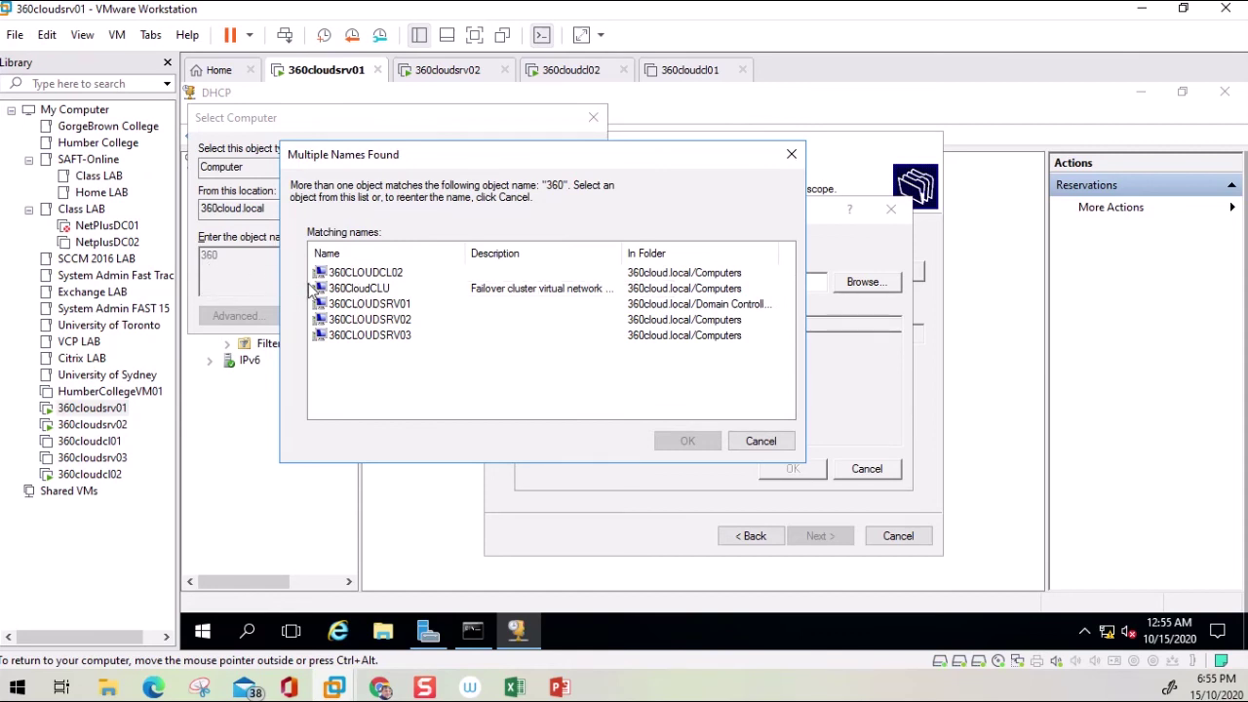
{"action": "left_click_drag", "start_coordinate": [537, 148], "coordinate": [646, 147]}
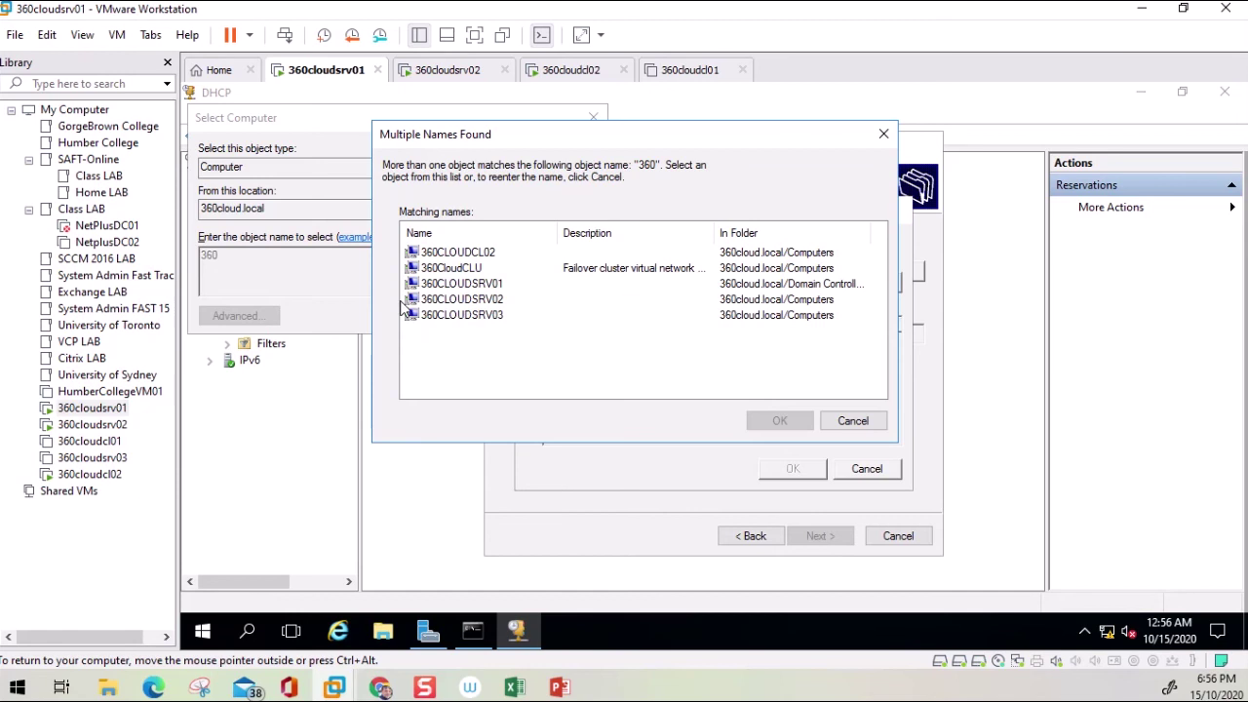
{"action": "left_click", "coordinate": [462, 300]}
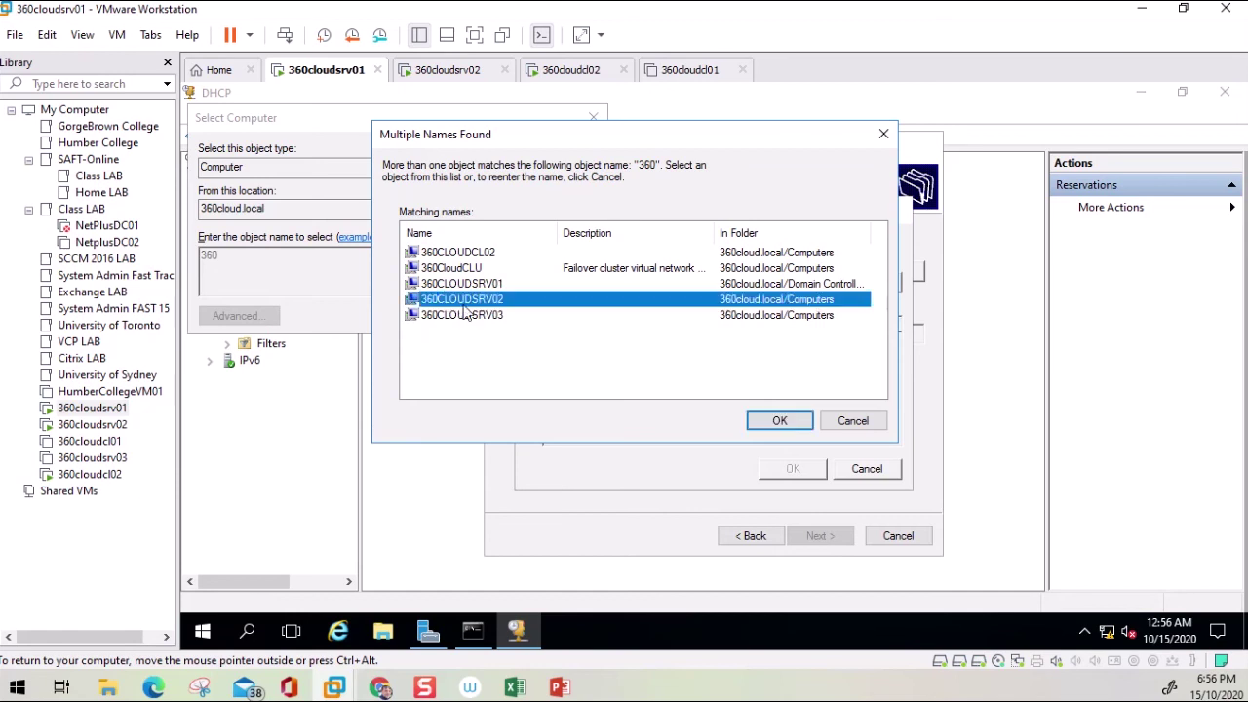
{"action": "left_click", "coordinate": [780, 420]}
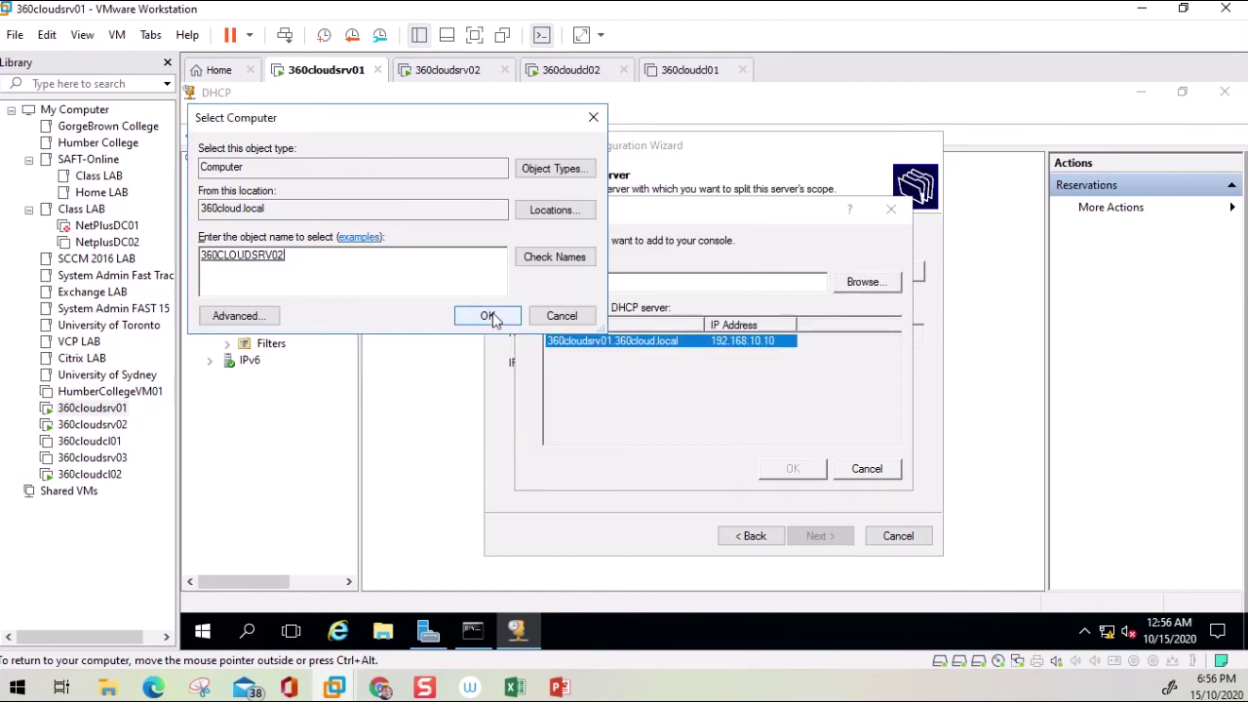
{"action": "left_click", "coordinate": [488, 316]}
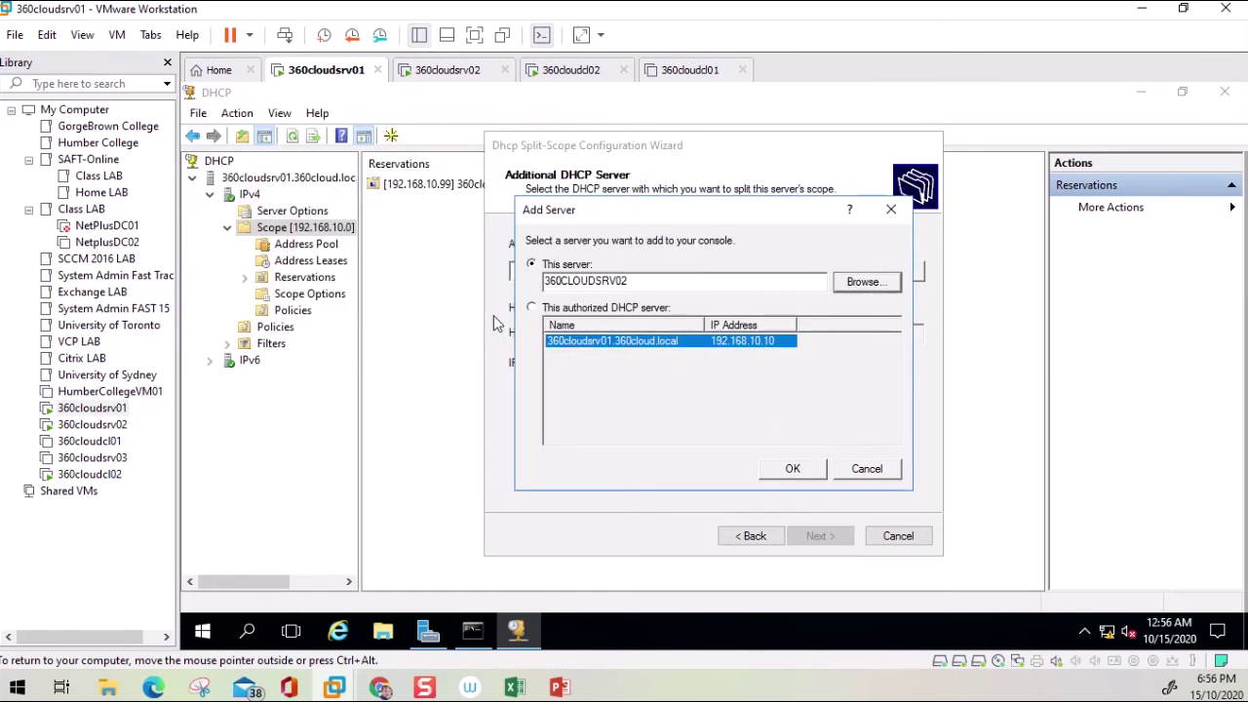
{"action": "left_click", "coordinate": [800, 470]}
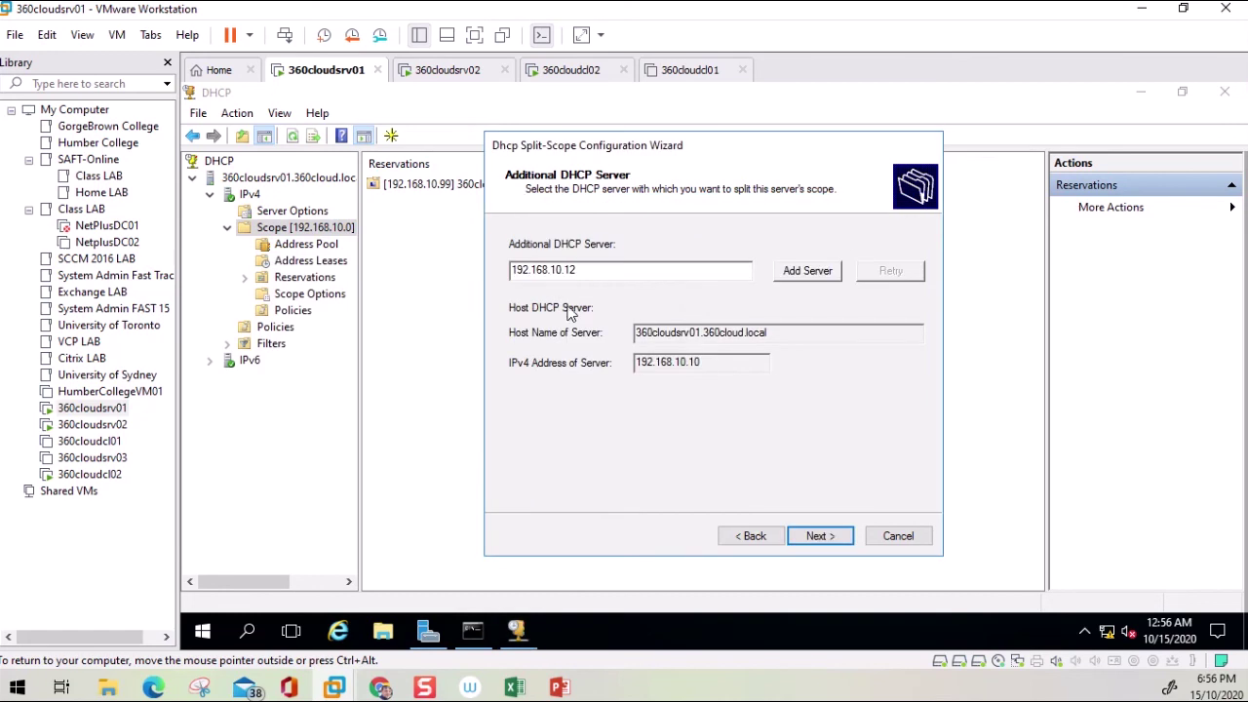
{"action": "left_click", "coordinate": [763, 538]}
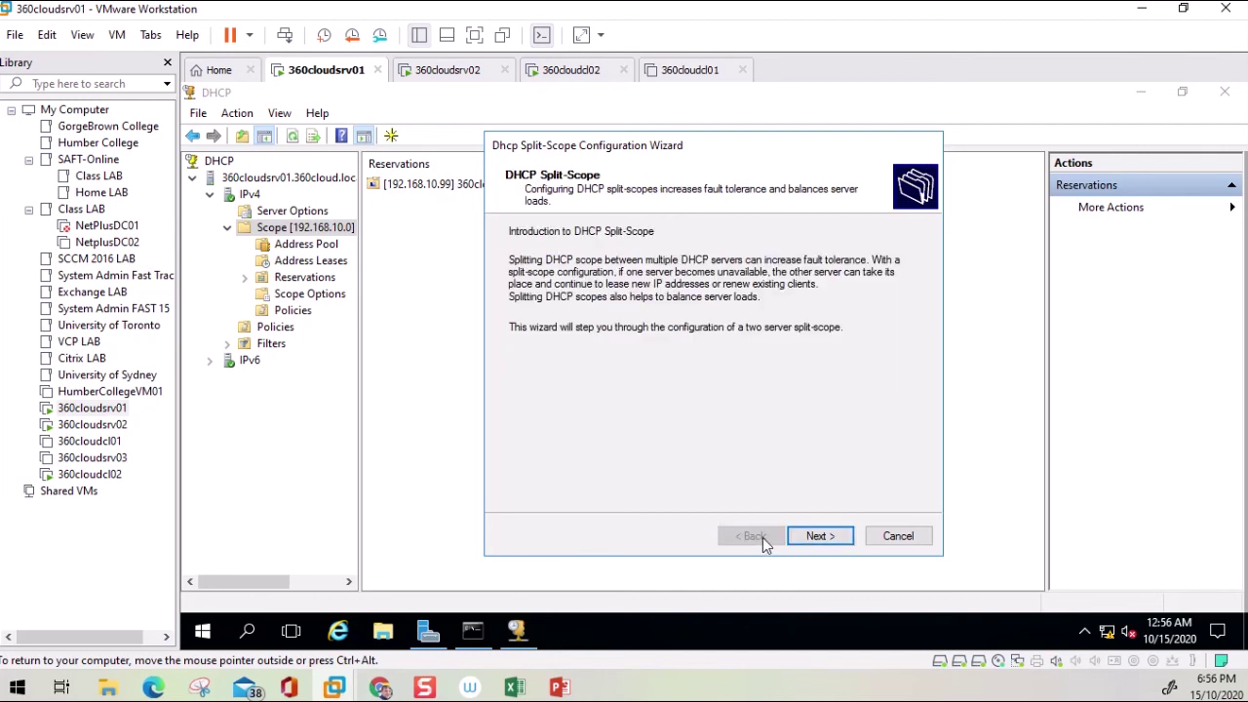
- On the Percentage of Split page, drag the slider to divide addresses 50/50
{"action": "left_click", "coordinate": [815, 536]}
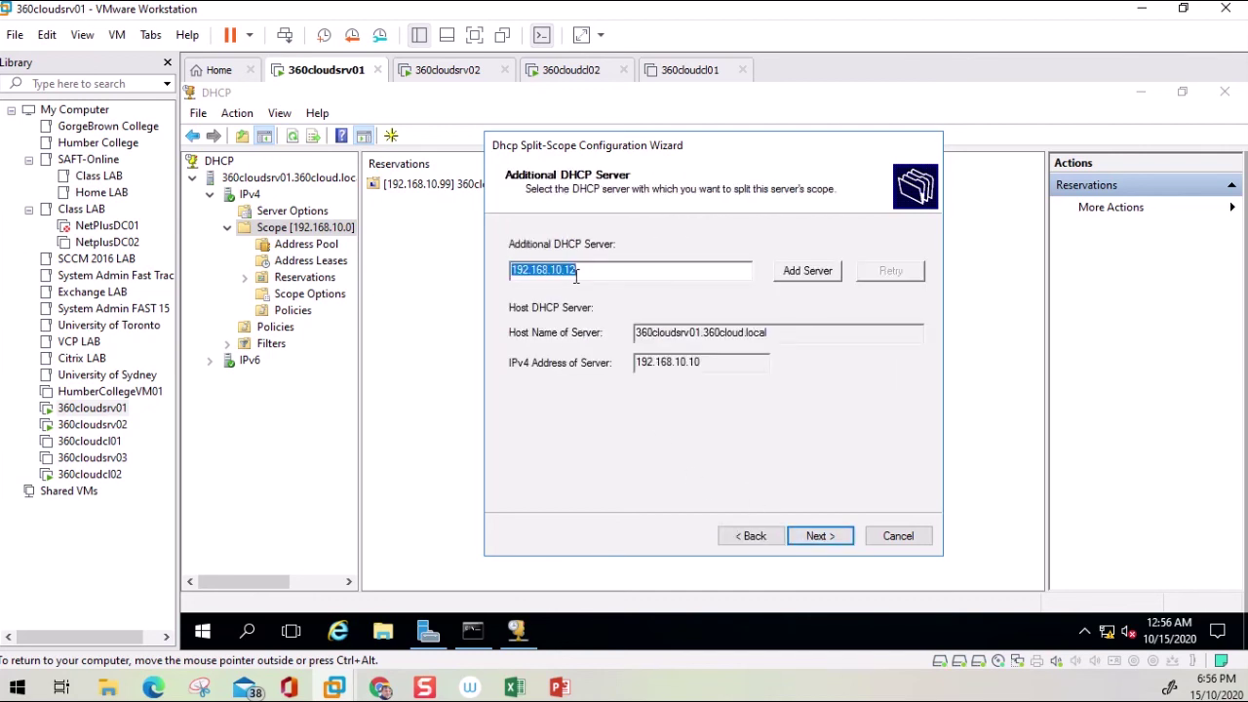
{"action": "left_click", "coordinate": [836, 536]}
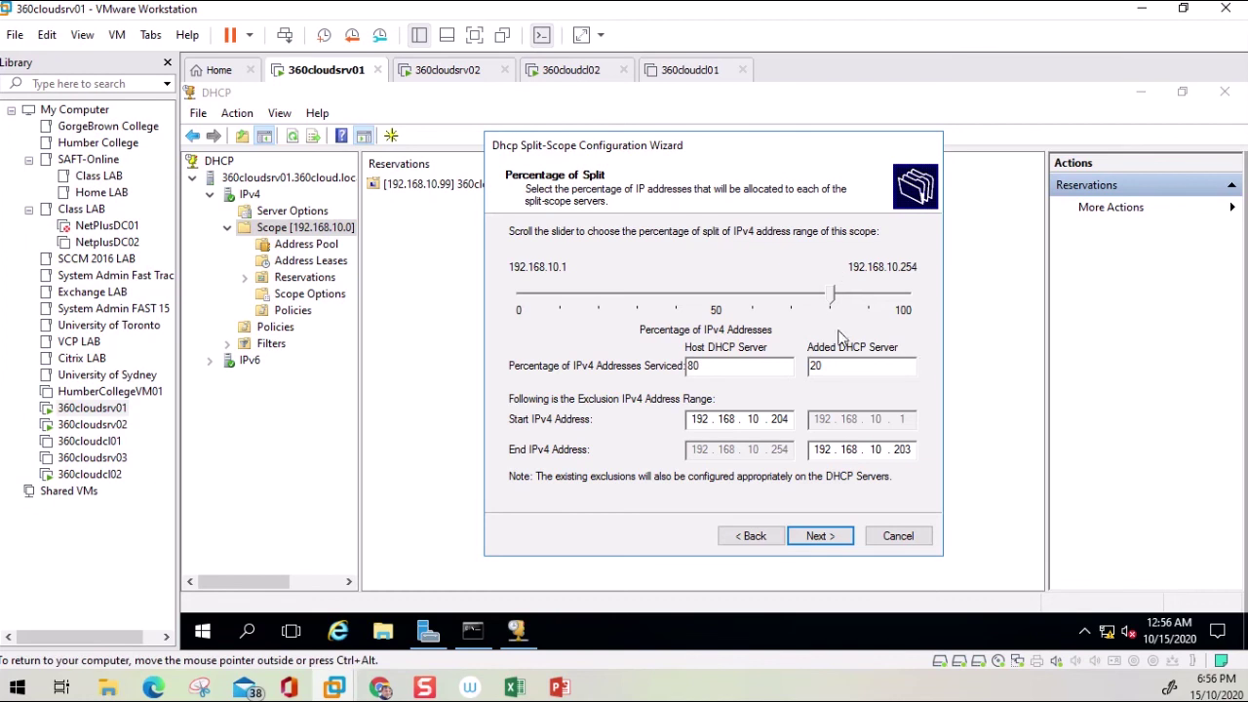
{"action": "left_click_drag", "start_coordinate": [833, 298], "coordinate": [721, 302]}
- Enter DHCP offer delays of 0 ms for the host and 1000 ms for the added server
{"action": "left_click", "coordinate": [817, 536]}
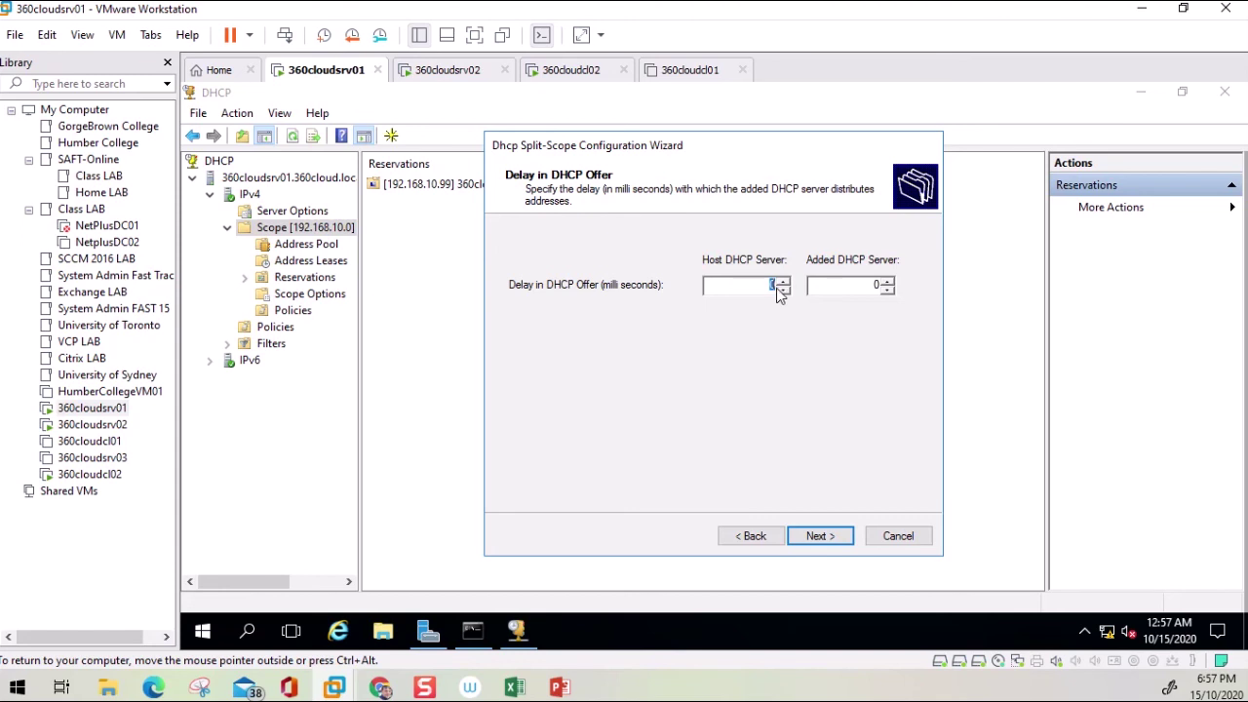
{"action": "type", "text": "500"}
{"action": "double_click", "coordinate": [760, 285]}
{"action": "type", "text": "0"}
{"action": "double_click", "coordinate": [876, 285]}
{"action": "type", "text": "1000"}
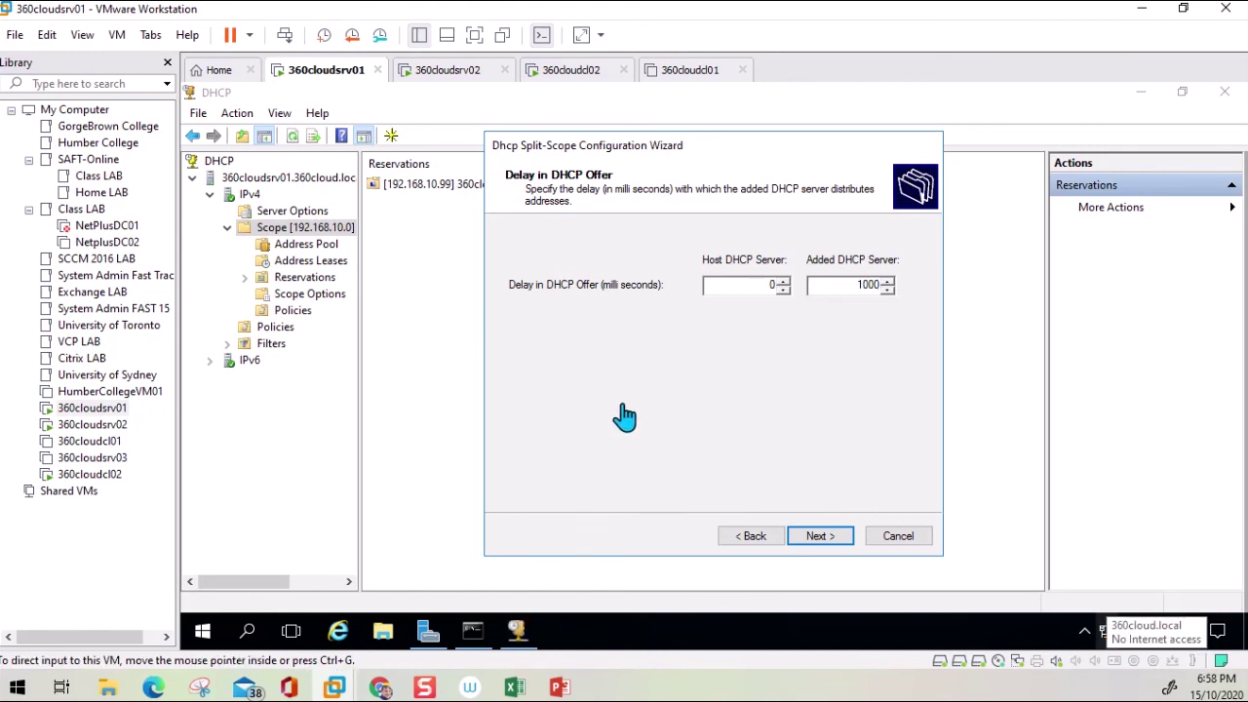
{"action": "left_click", "coordinate": [382, 689]}
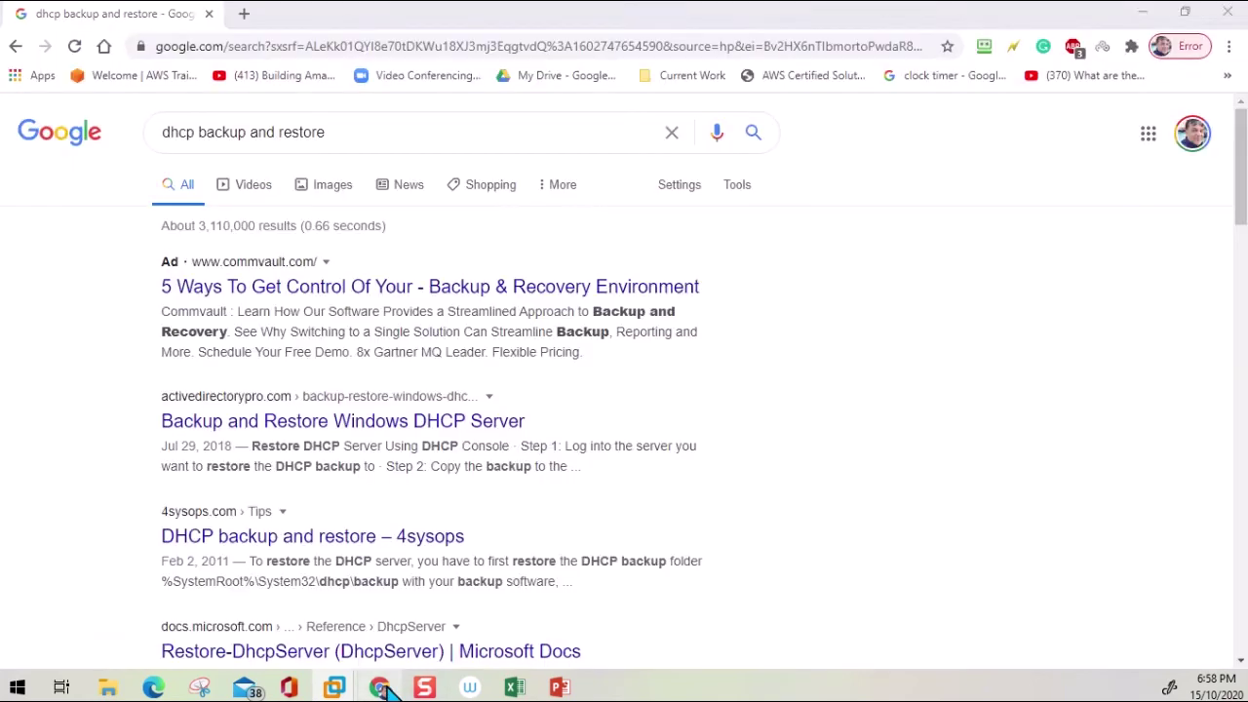
- Search Google for a milliseconds-to-seconds converter
{"action": "triple_click", "coordinate": [396, 136]}
{"action": "type", "text": "convert 100"}
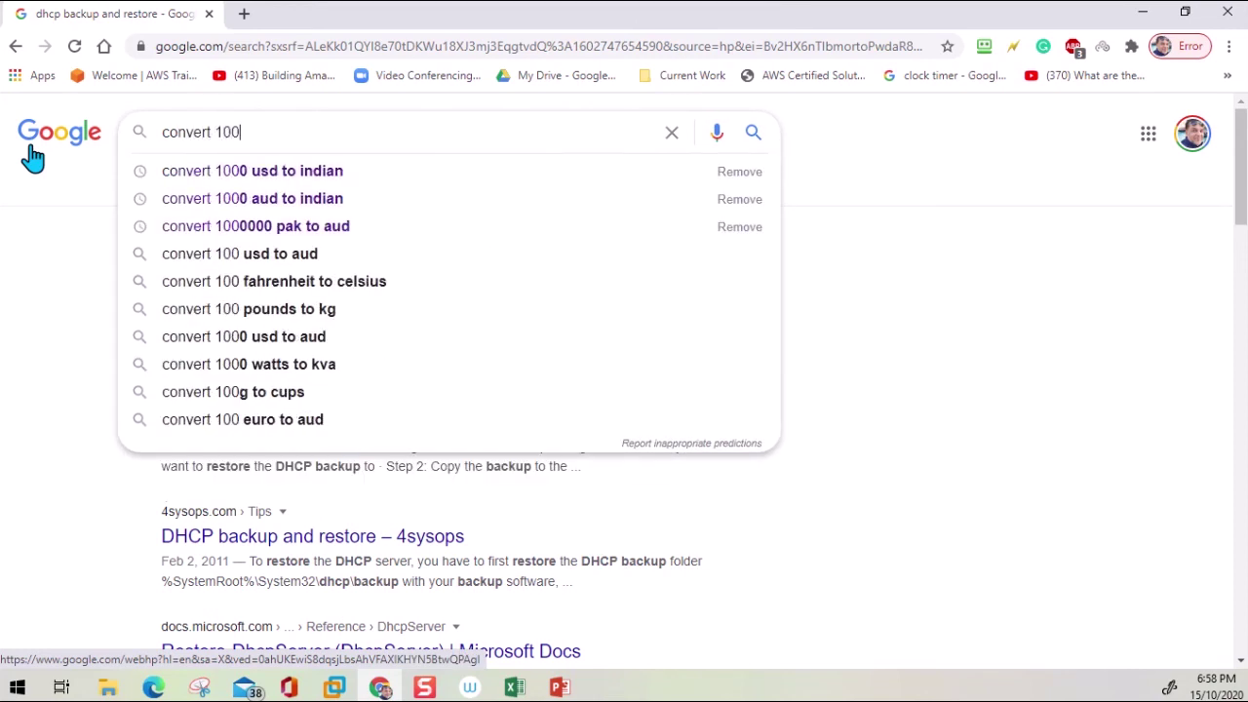
{"action": "type", "text": "0 mi"}
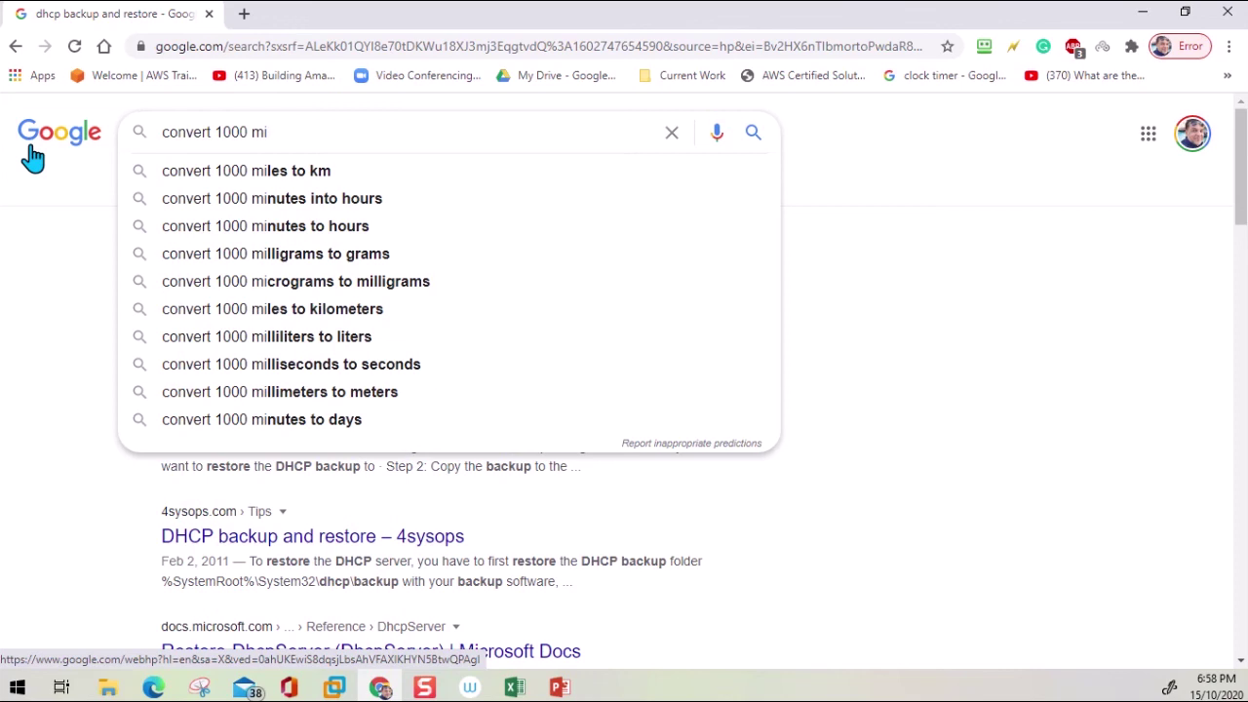
{"action": "type", "text": "li"}
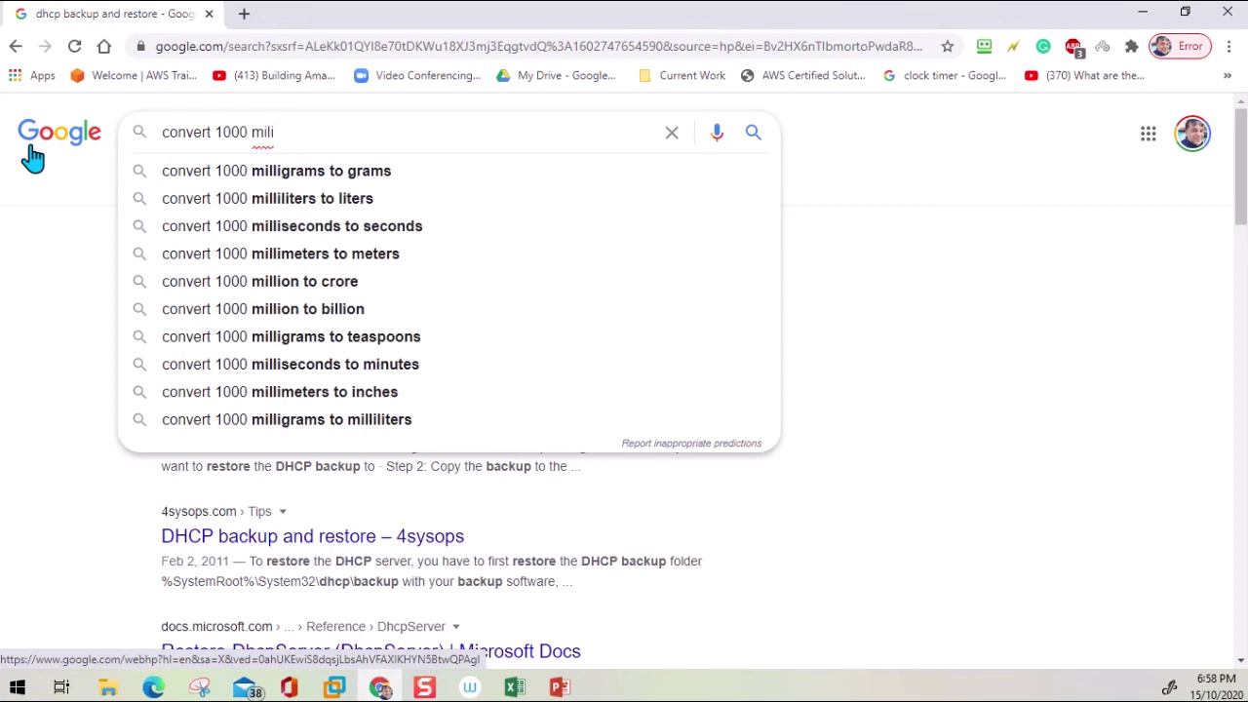
{"action": "key", "text": "Down"}
{"action": "key", "text": "Down"}
{"action": "key", "text": "Down"}
{"action": "key", "text": "Down"}
{"action": "key", "text": "Down"}
{"action": "key", "text": "Down"}
{"action": "key", "text": "Down"}
{"action": "key", "text": "Down"}
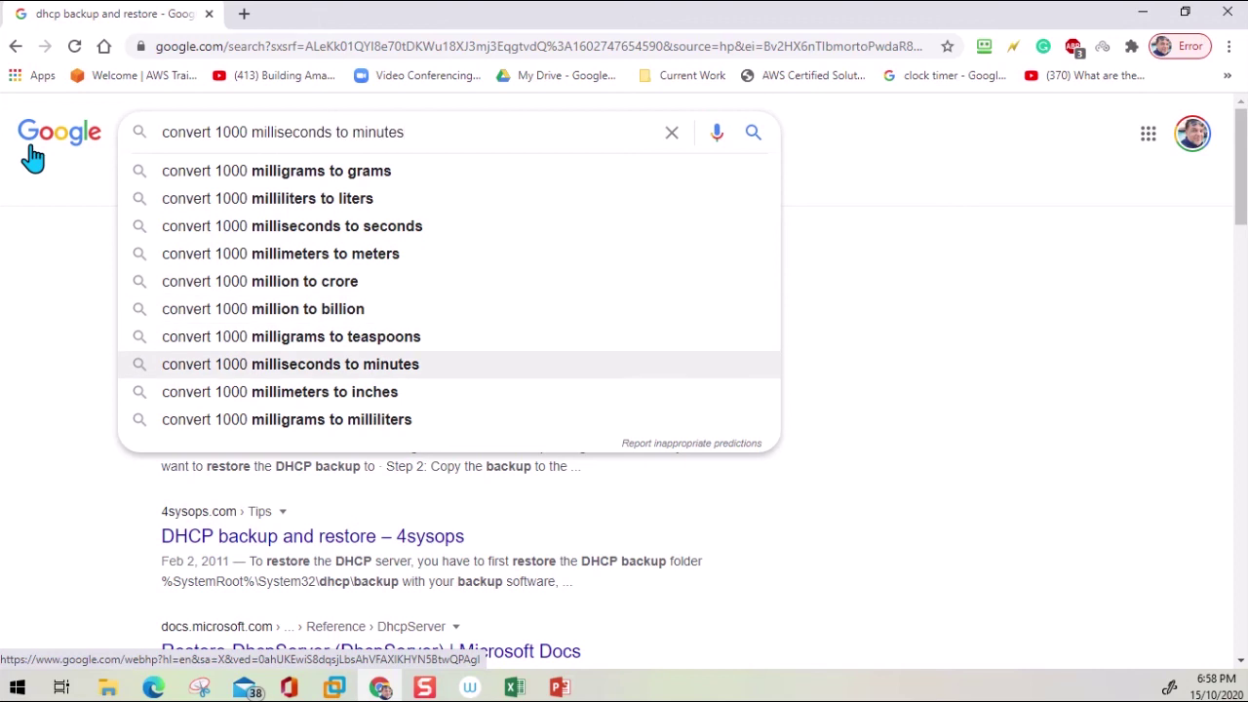
{"action": "key", "text": "Return"}
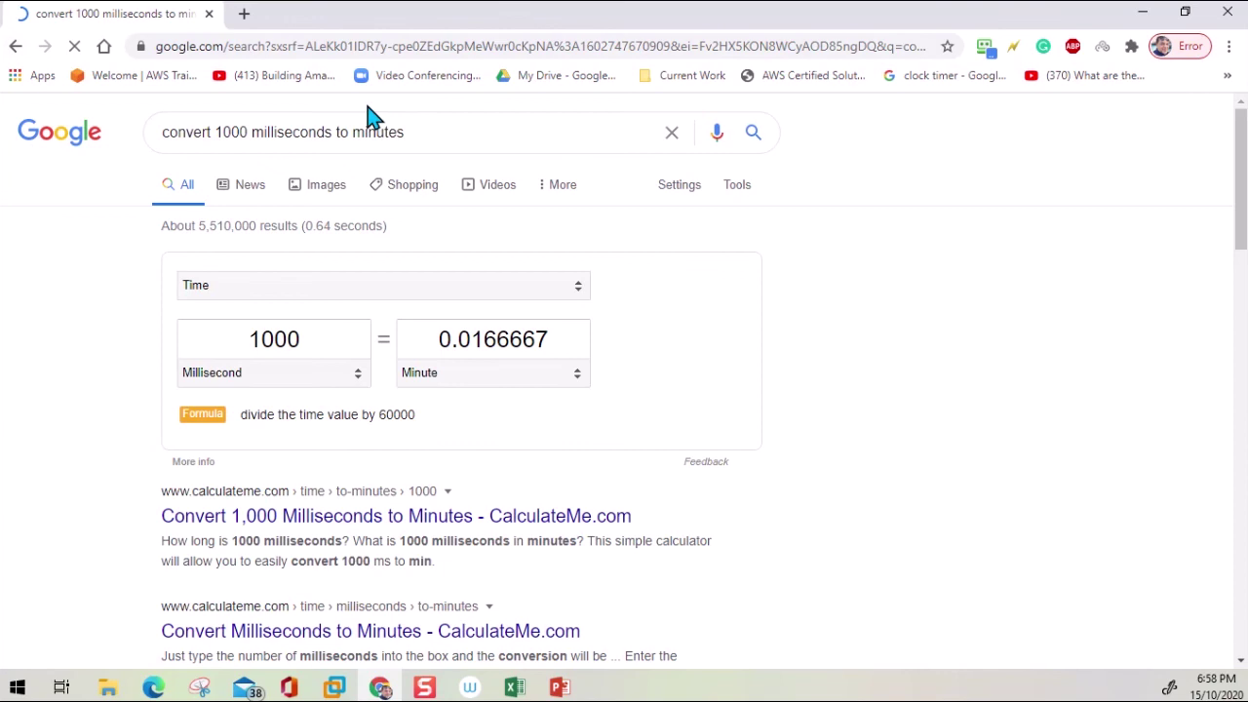
{"action": "double_click", "coordinate": [391, 136]}
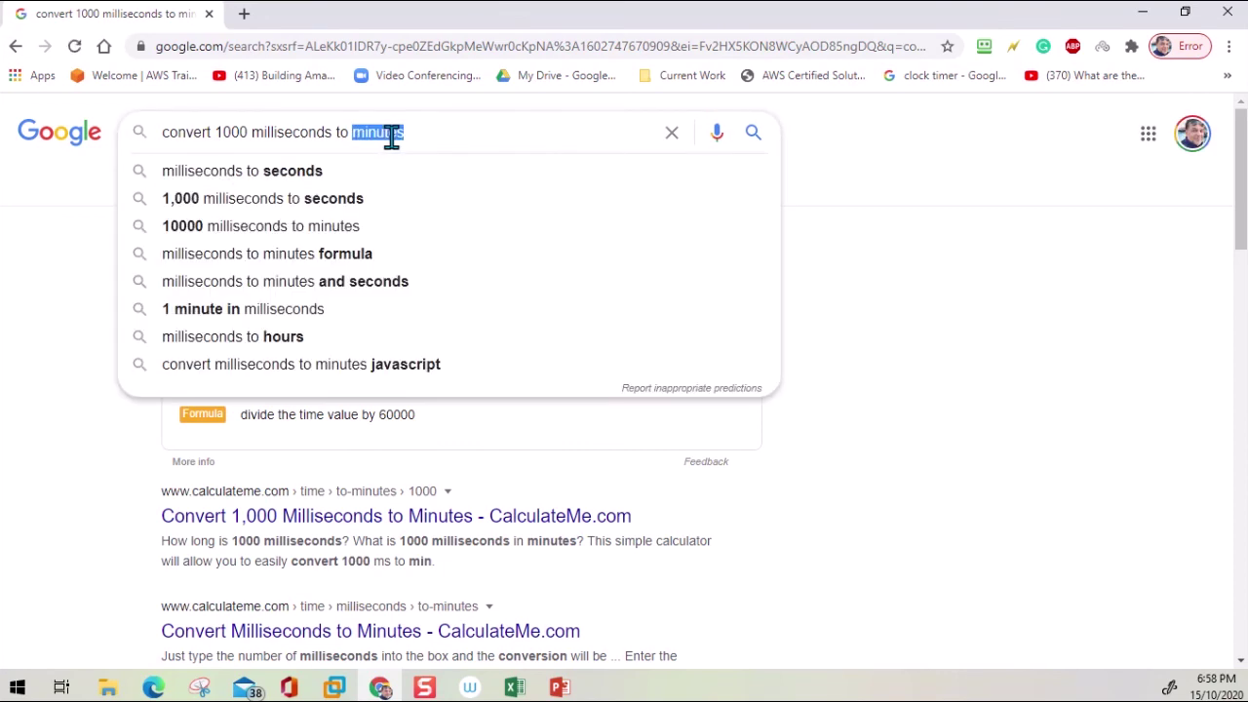
{"action": "key", "text": "Down"}
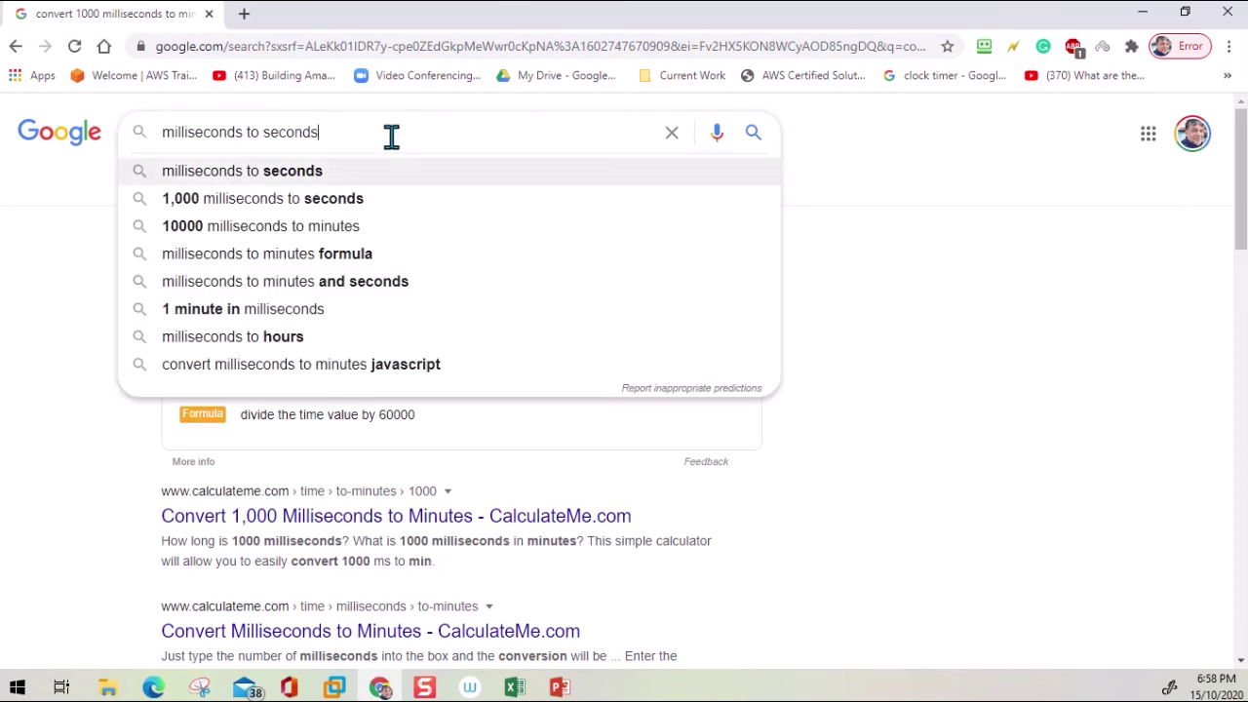
{"action": "key", "text": "Return"}
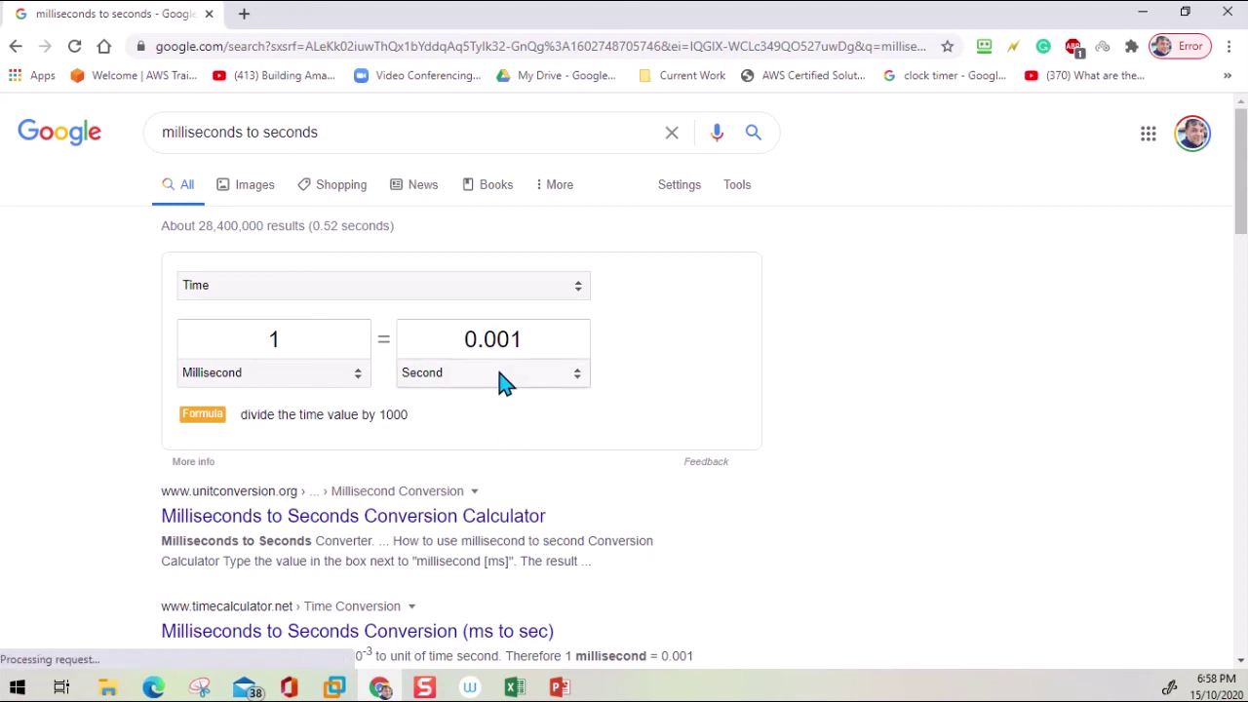
- Convert 5000 milliseconds to 5 seconds in the converter, then minimise Chrome
{"action": "left_click", "coordinate": [287, 340]}
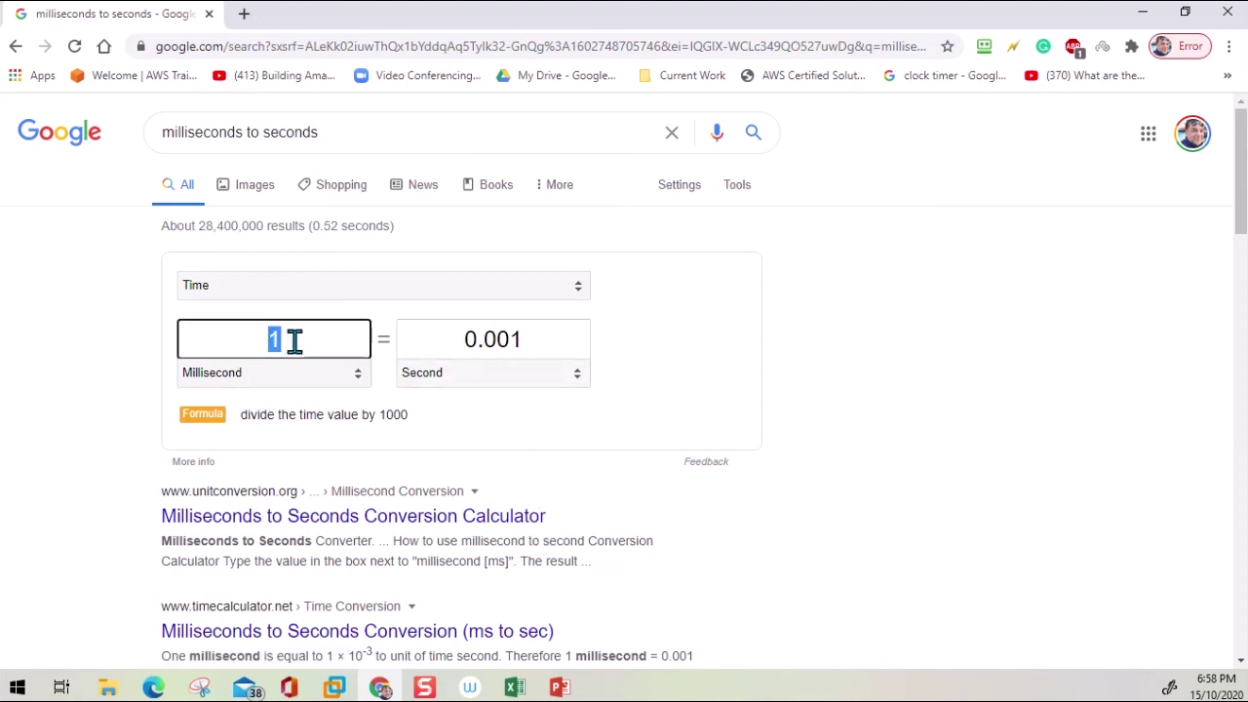
{"action": "type", "text": "1000"}
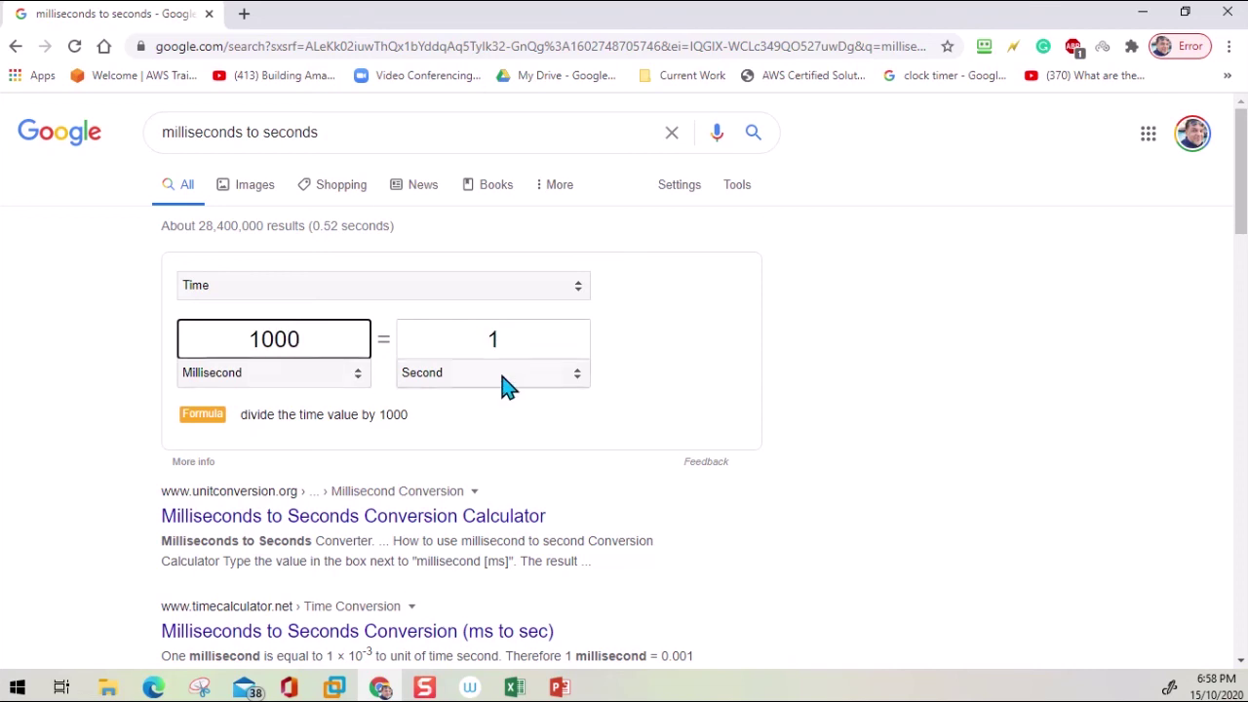
{"action": "left_click_drag", "start_coordinate": [301, 337], "coordinate": [151, 342]}
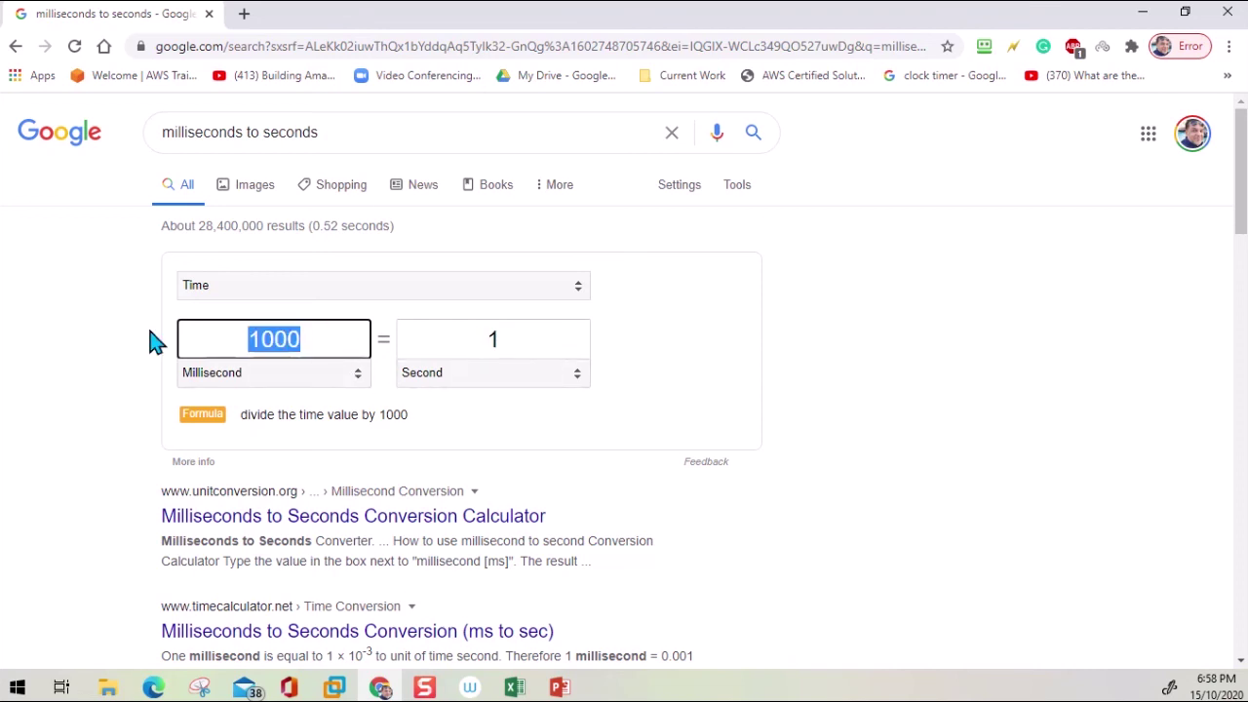
{"action": "type", "text": "5000"}
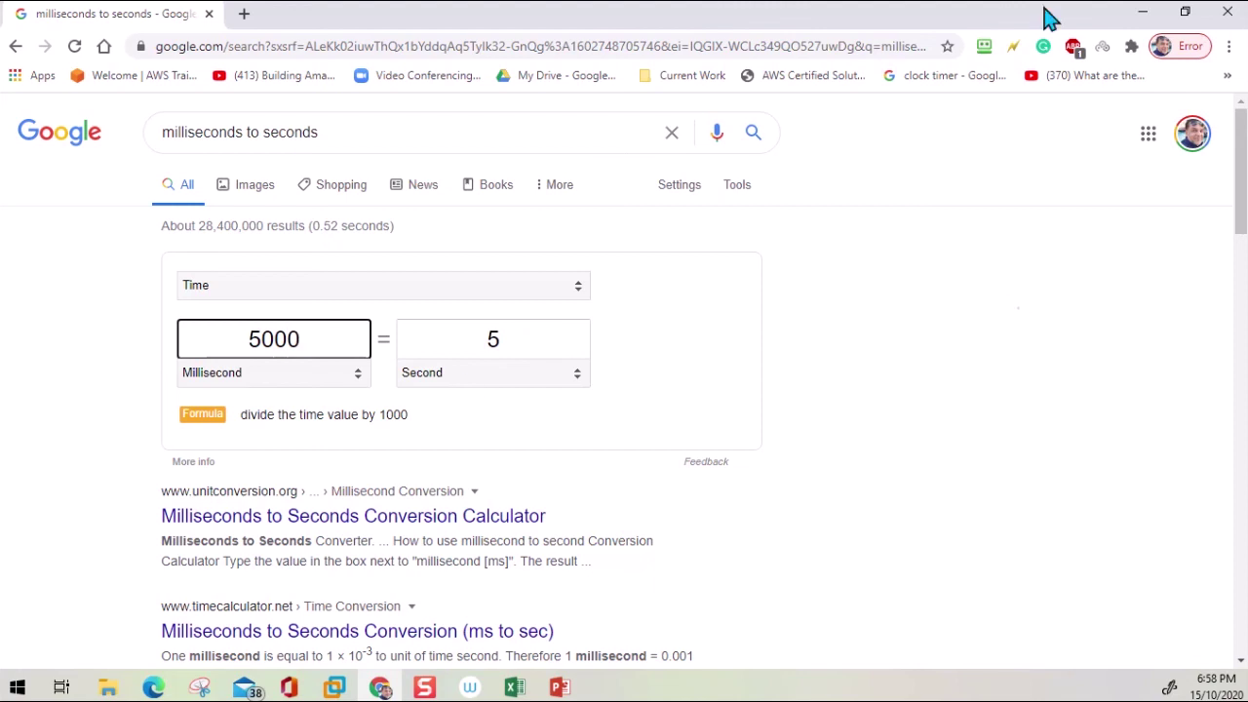
{"action": "left_click", "coordinate": [1142, 12]}
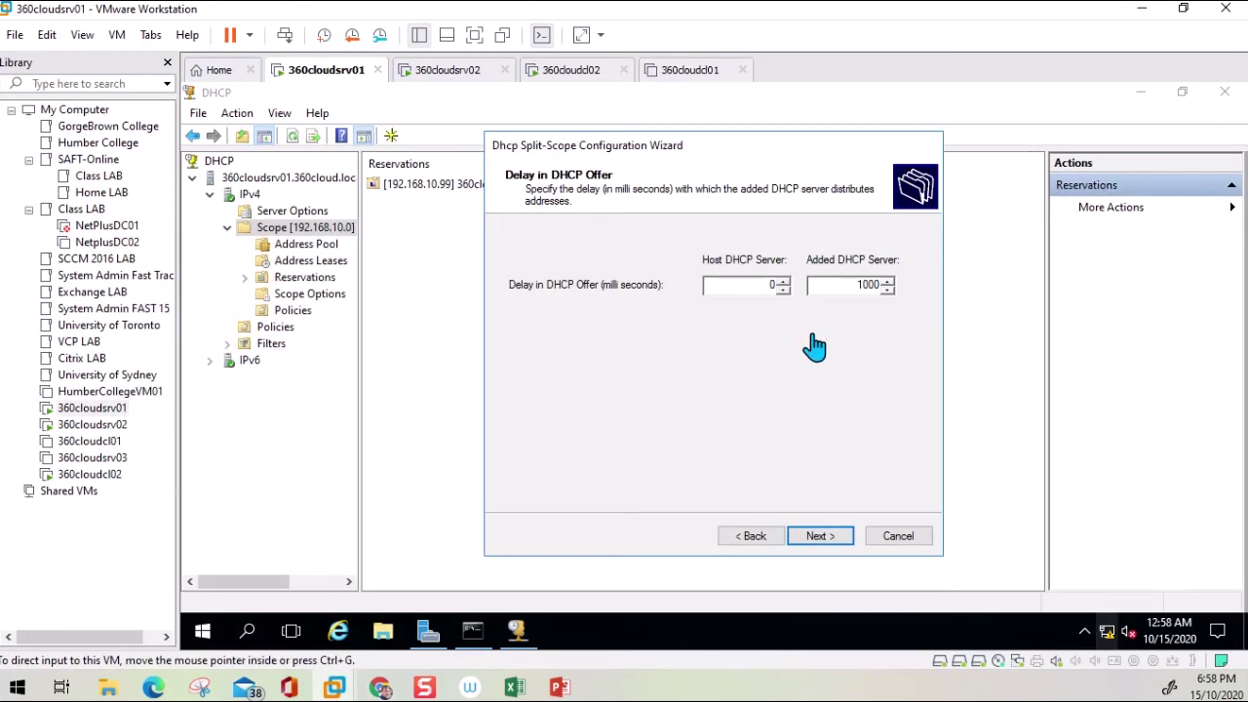
- Keep the added server's delay at 1000 ms, then finish and close the Split-Scope wizard
{"action": "left_click_drag", "start_coordinate": [854, 283], "coordinate": [910, 290]}
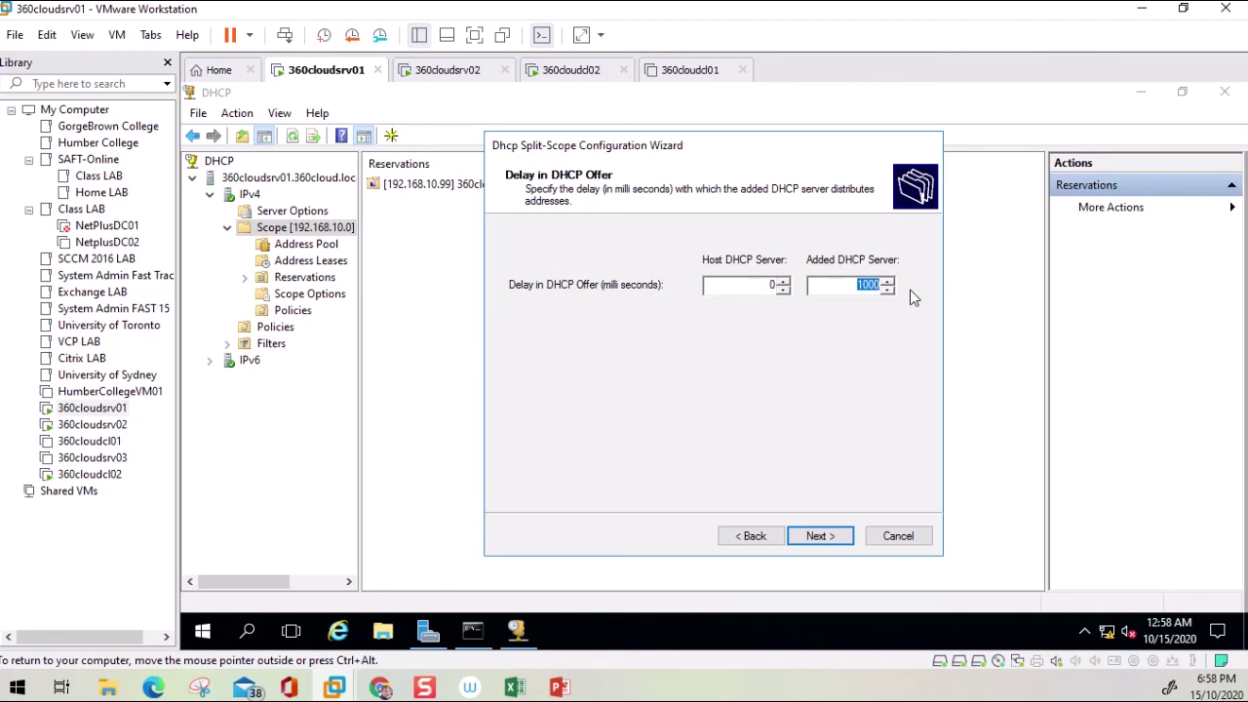
{"action": "type", "text": "50"}
{"action": "left_click", "coordinate": [886, 282]}
{"action": "left_click", "coordinate": [847, 547]}
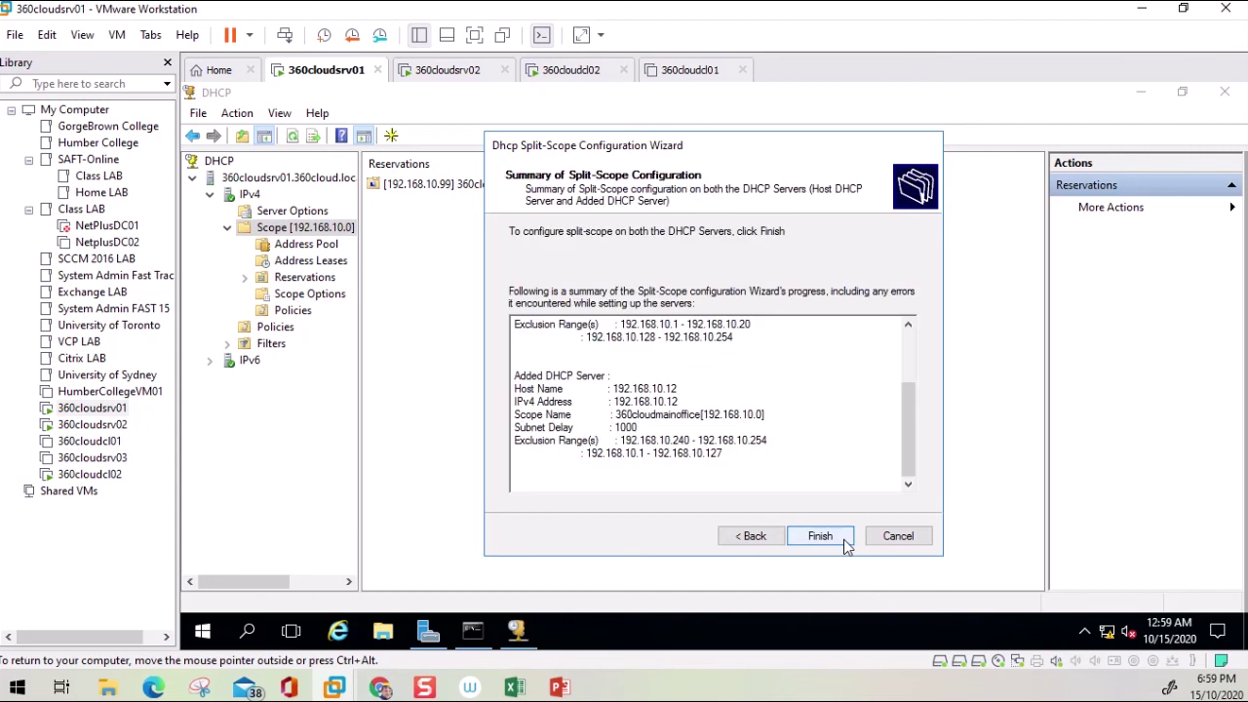
{"action": "left_click", "coordinate": [820, 536]}
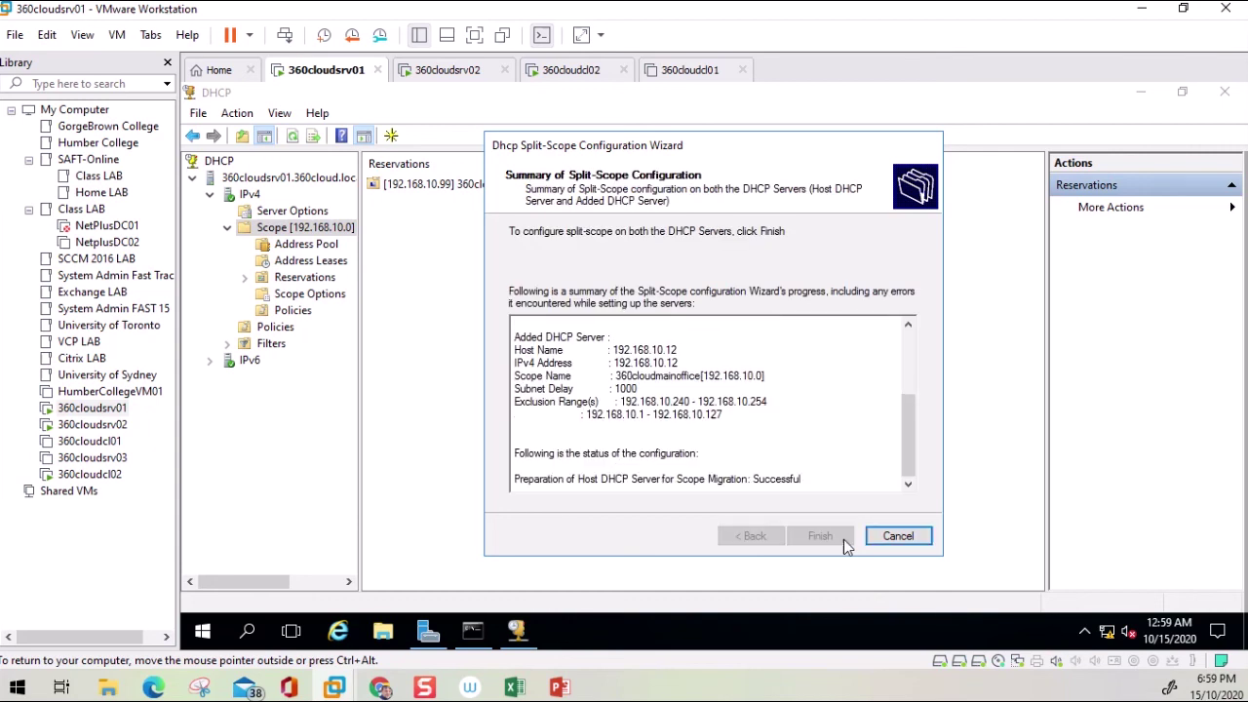
{"action": "left_click", "coordinate": [819, 536]}
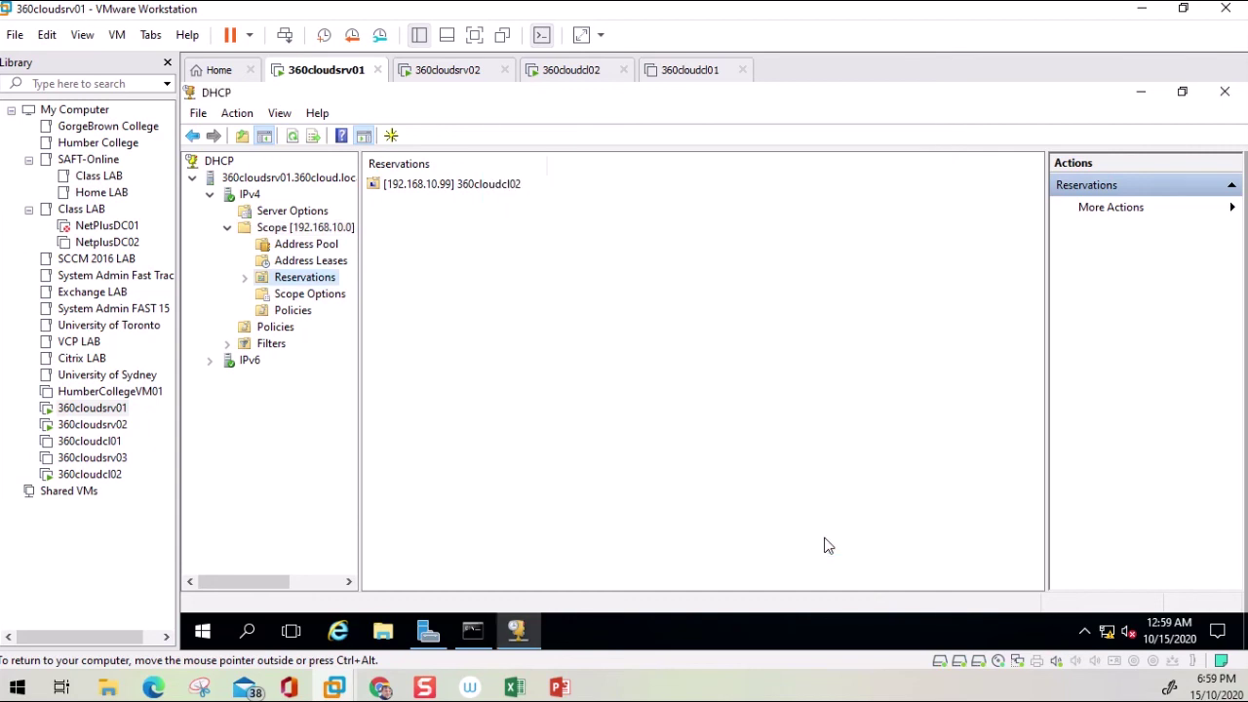
- On 360cloudsrv02, refresh the DHCP console and activate Scope [192.168.10.0] 360cloudmainoffice
{"action": "left_click", "coordinate": [443, 70]}
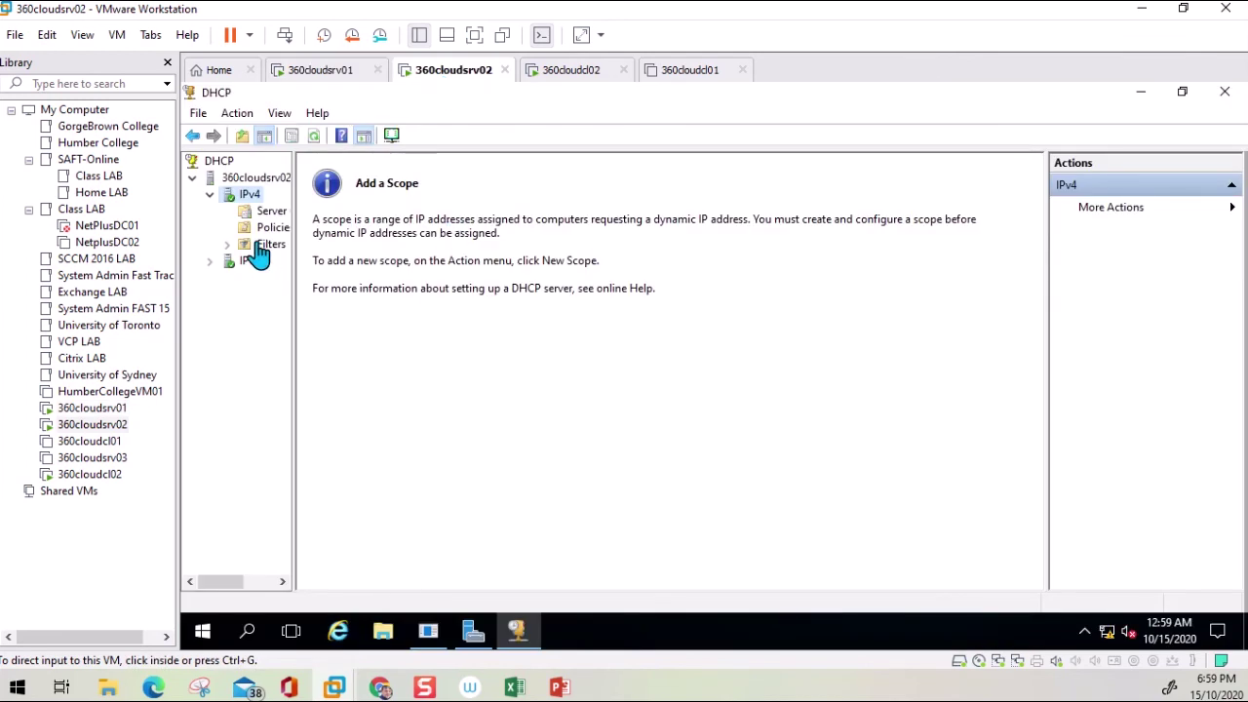
{"action": "left_click", "coordinate": [314, 137]}
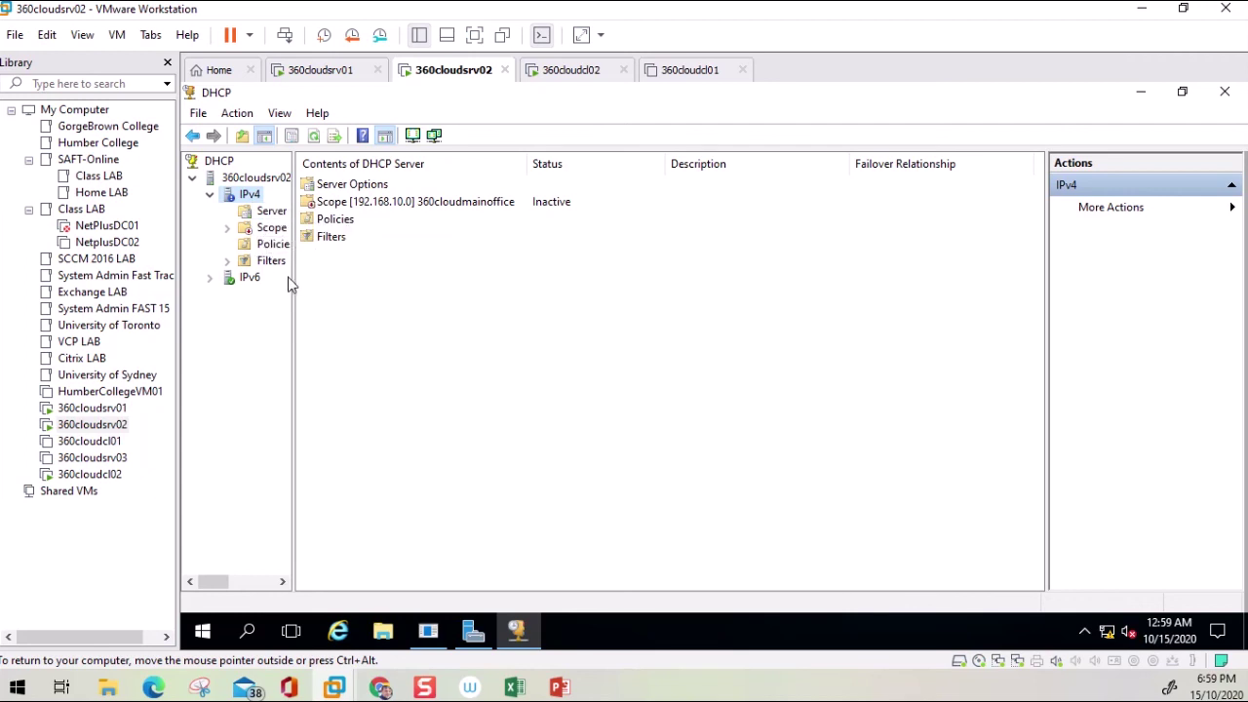
{"action": "left_click_drag", "start_coordinate": [296, 281], "coordinate": [466, 281]}
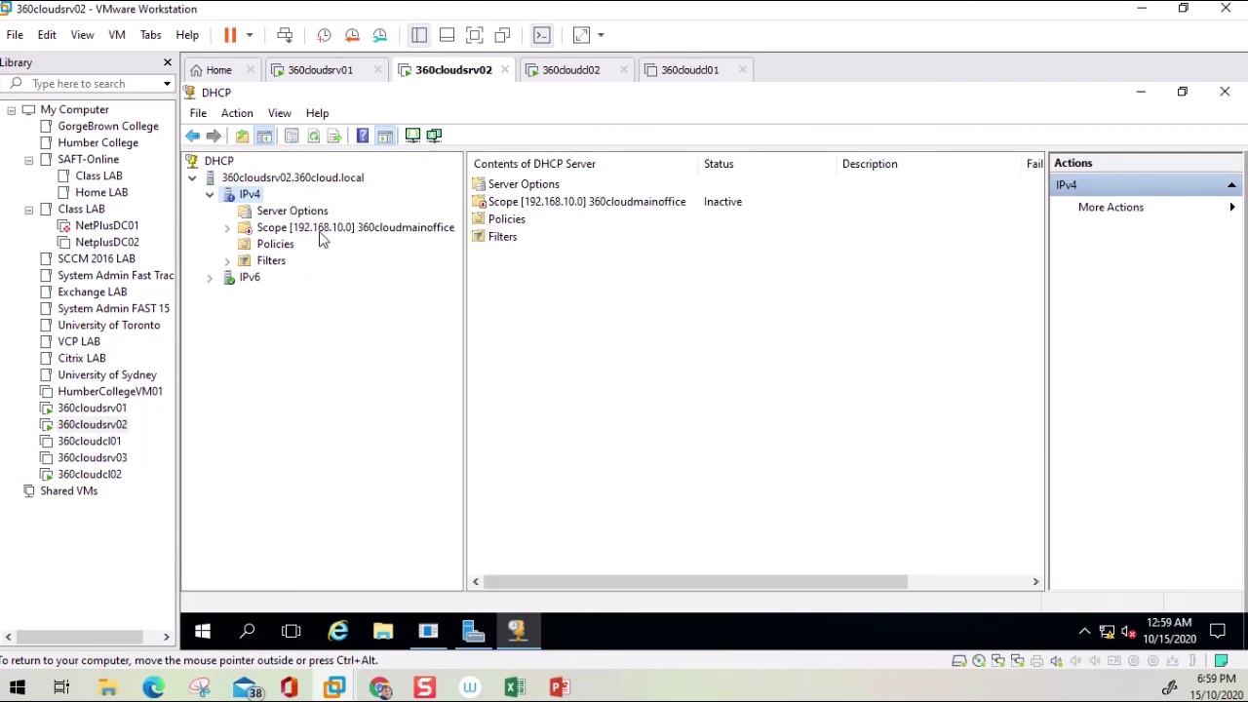
{"action": "double_click", "coordinate": [250, 232]}
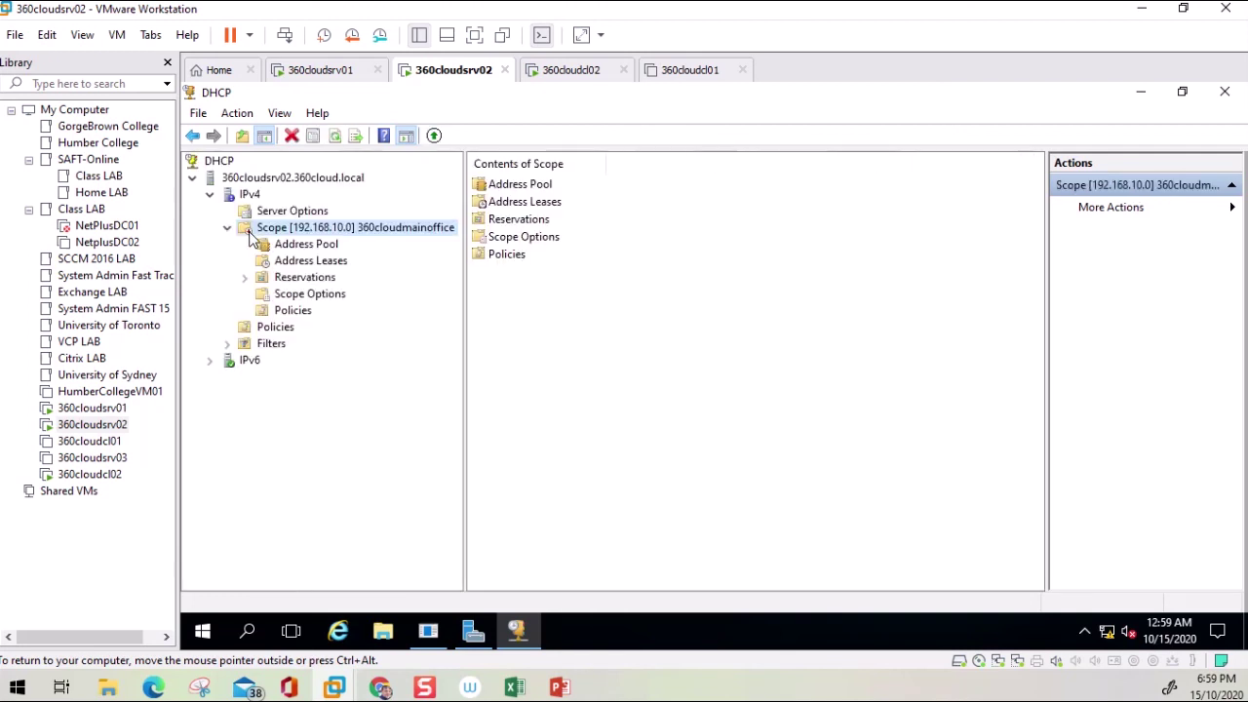
{"action": "right_click", "coordinate": [260, 233]}
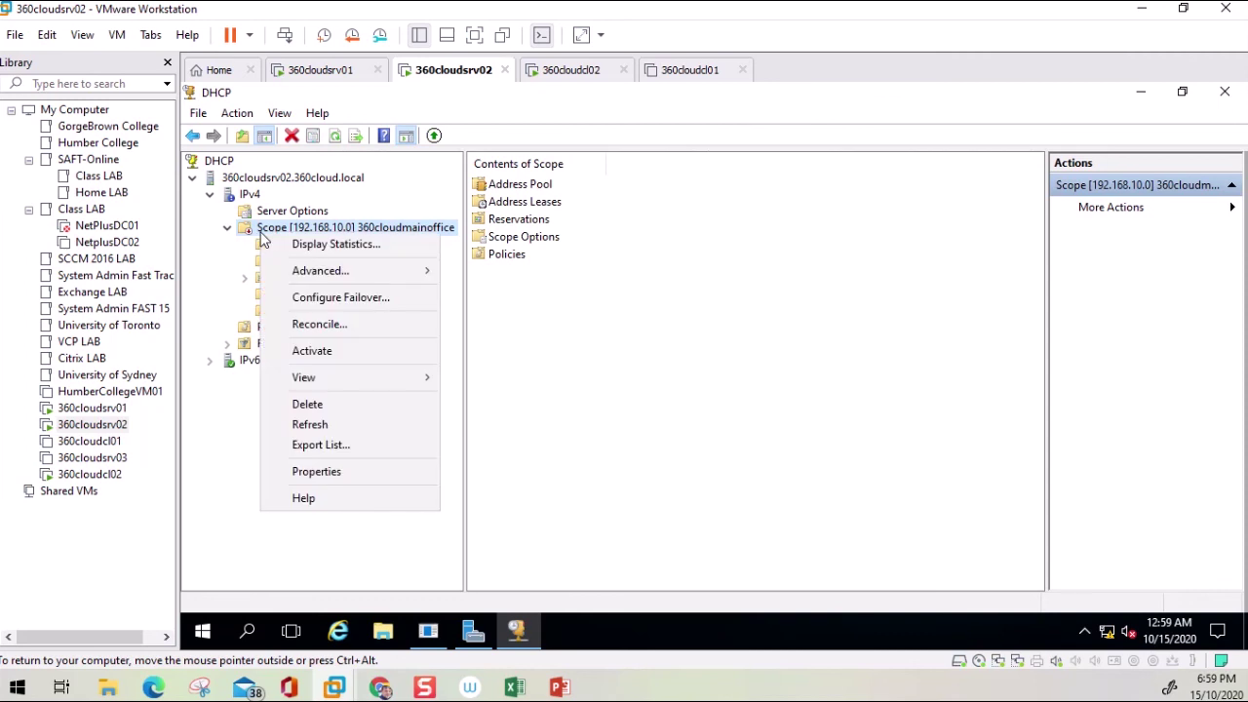
{"action": "mouse_move", "coordinate": [341, 279]}
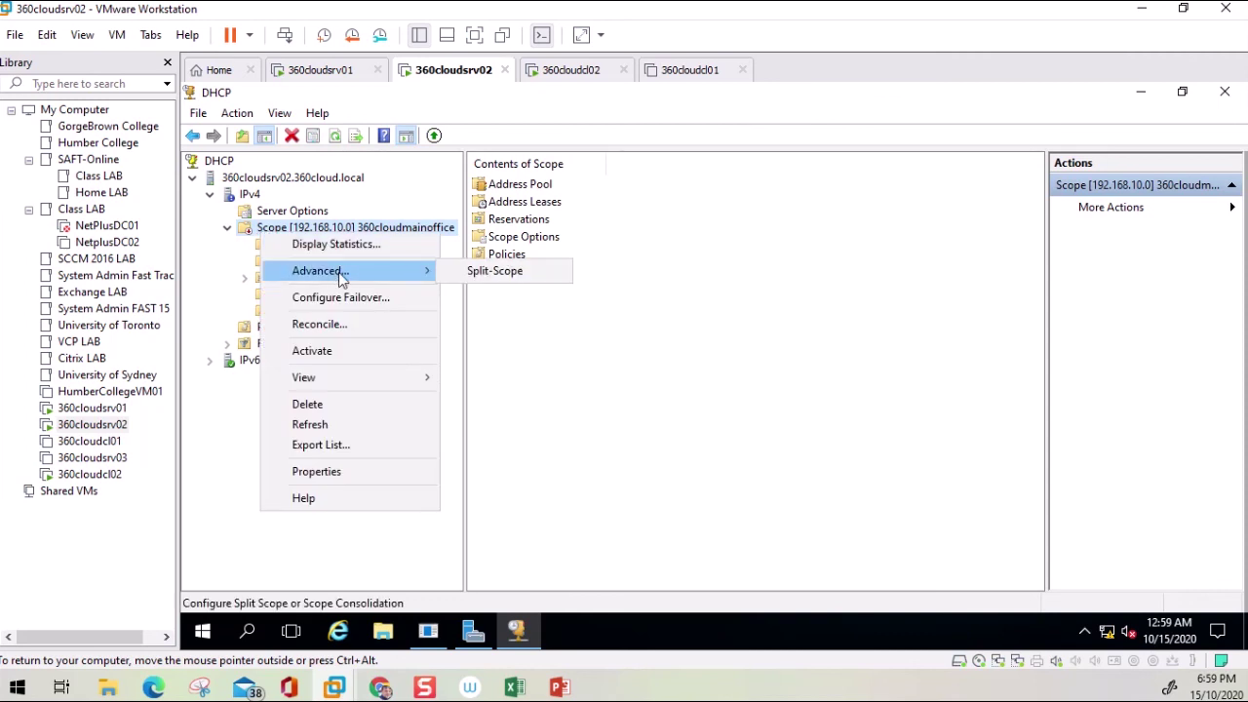
{"action": "left_click", "coordinate": [310, 353]}
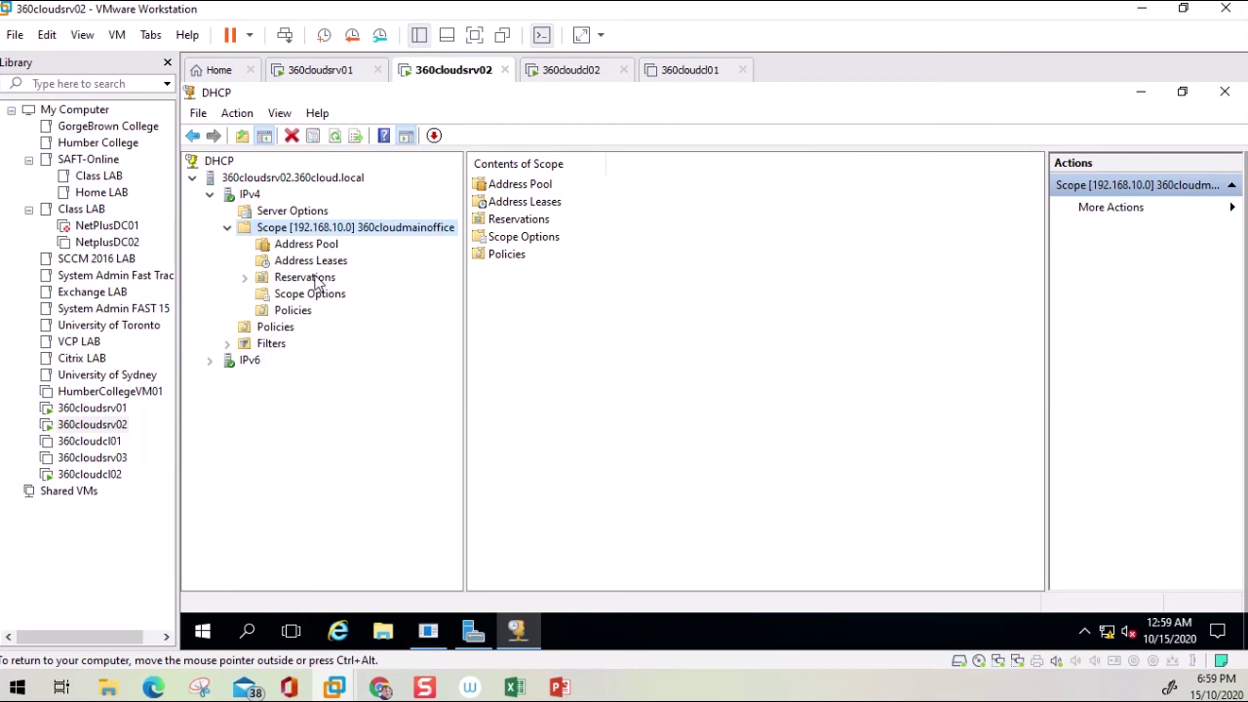